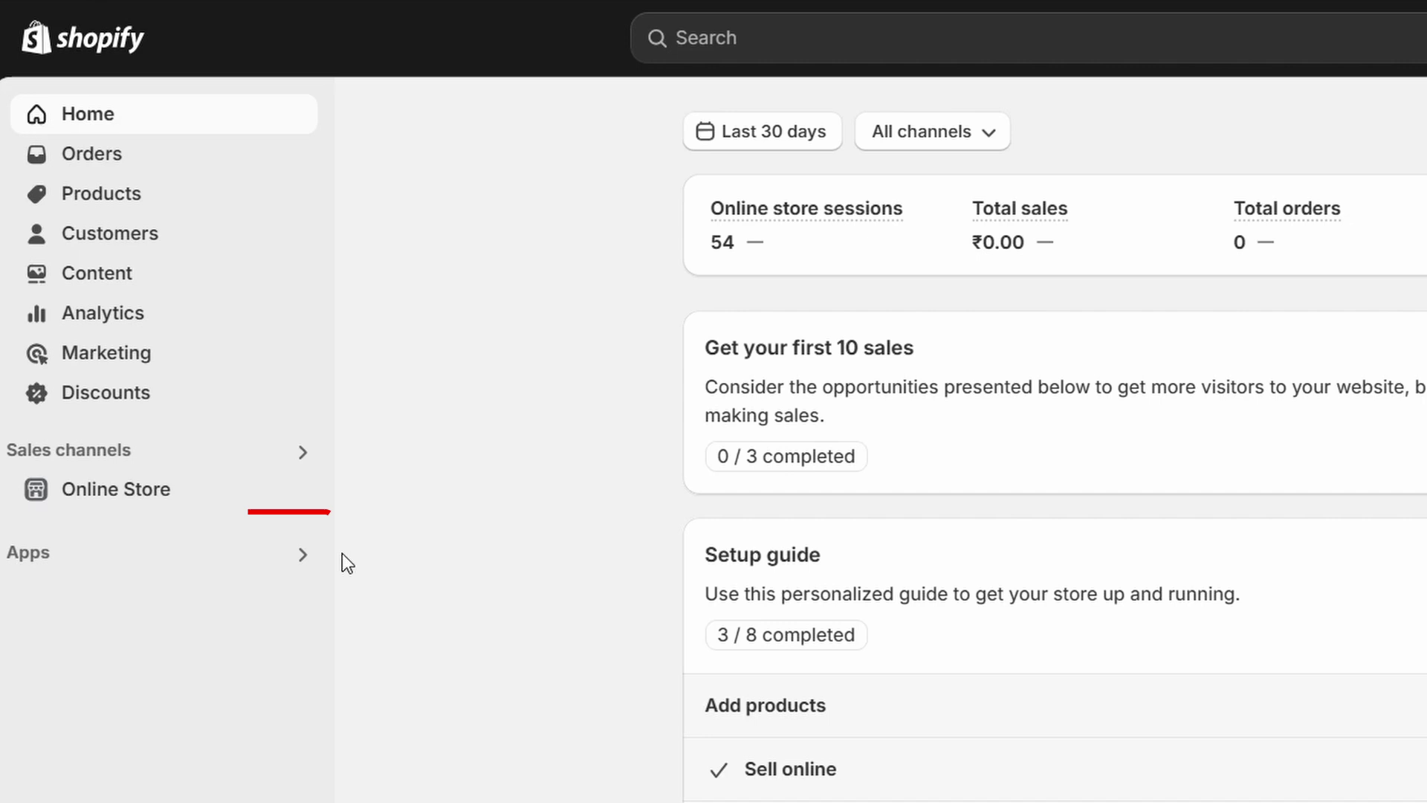
Step: Open the store's installed apps list from the Apps sidebar item
click(170, 563)
Step: In Shopify Email, start a new automation and view the 'Welcome new subscribers with a discount email' template
click(408, 204)
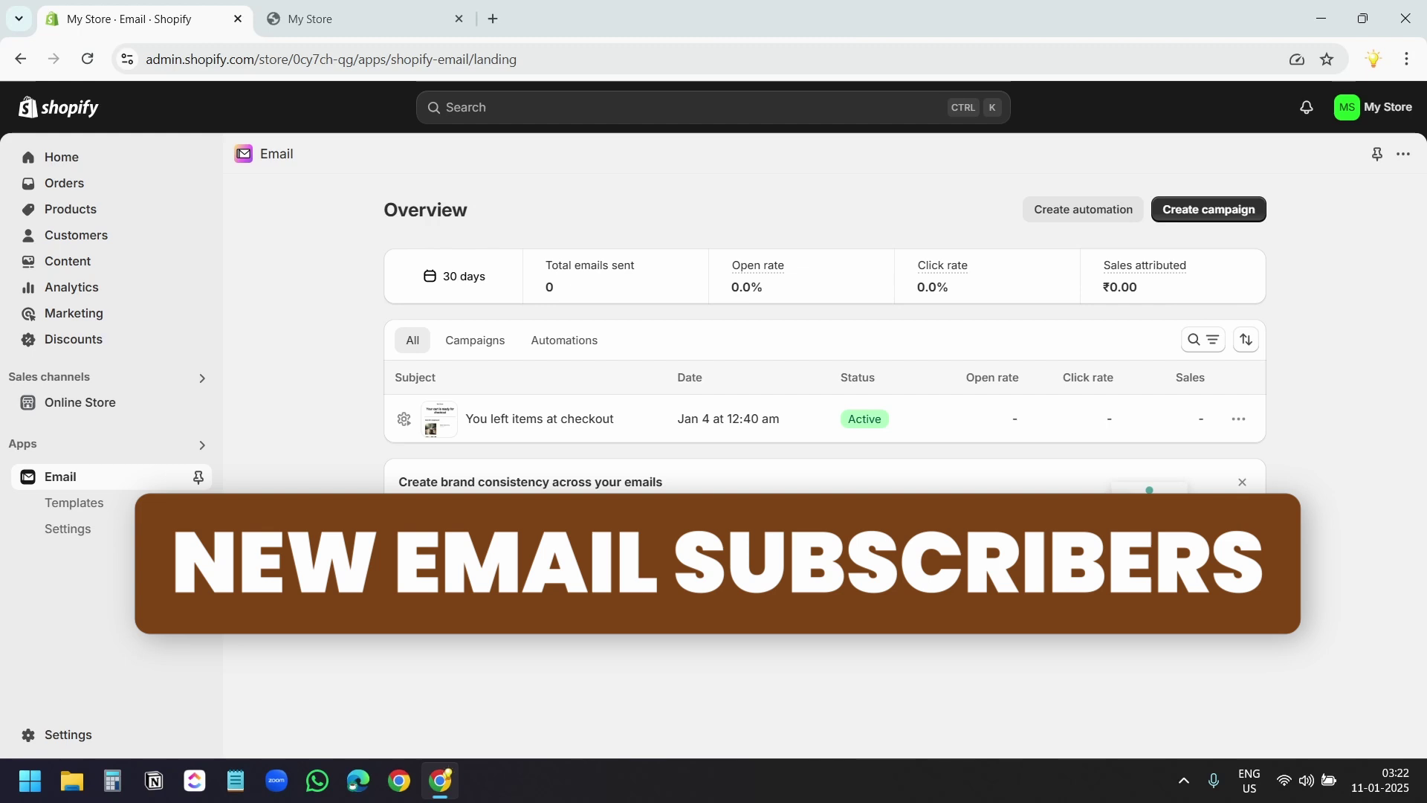
click(1087, 211)
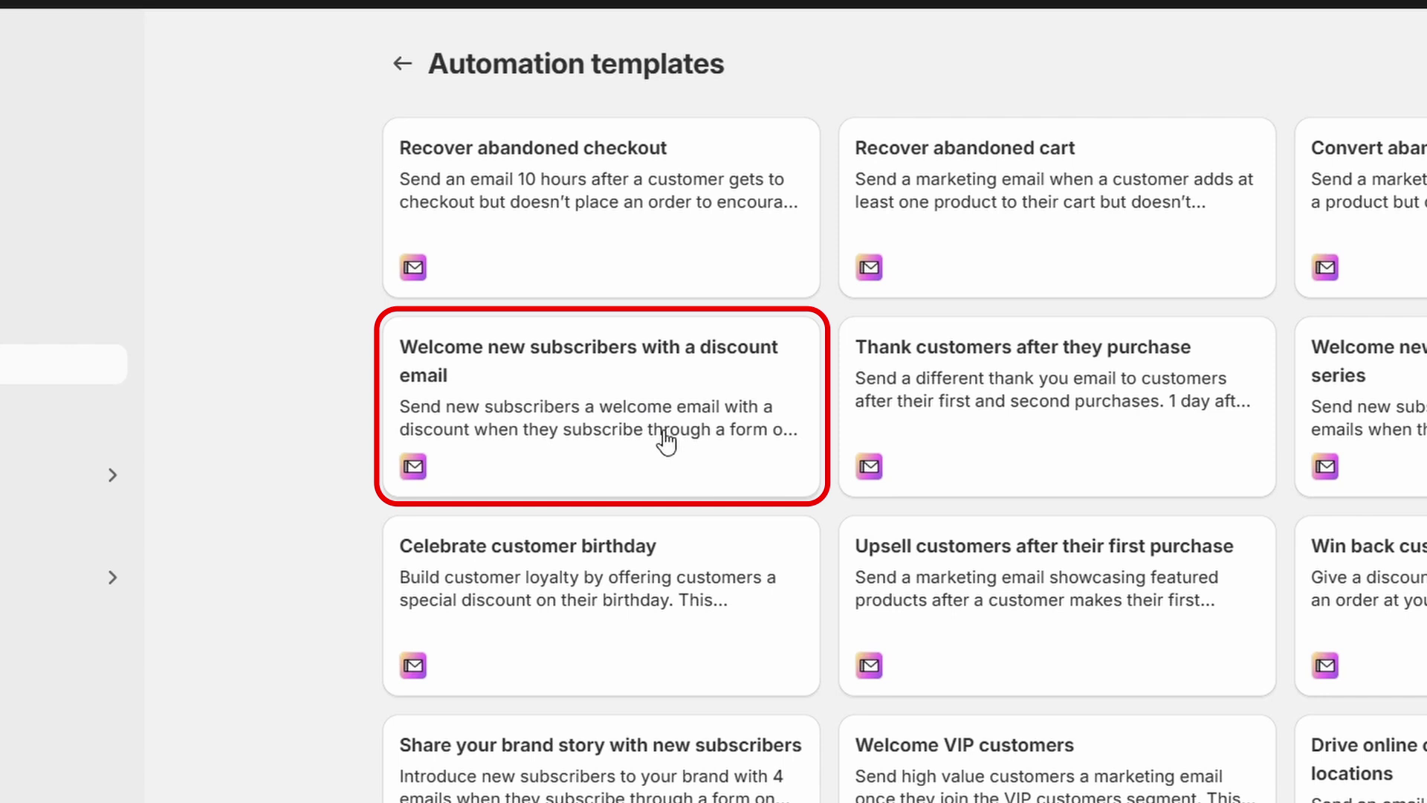
click(715, 425)
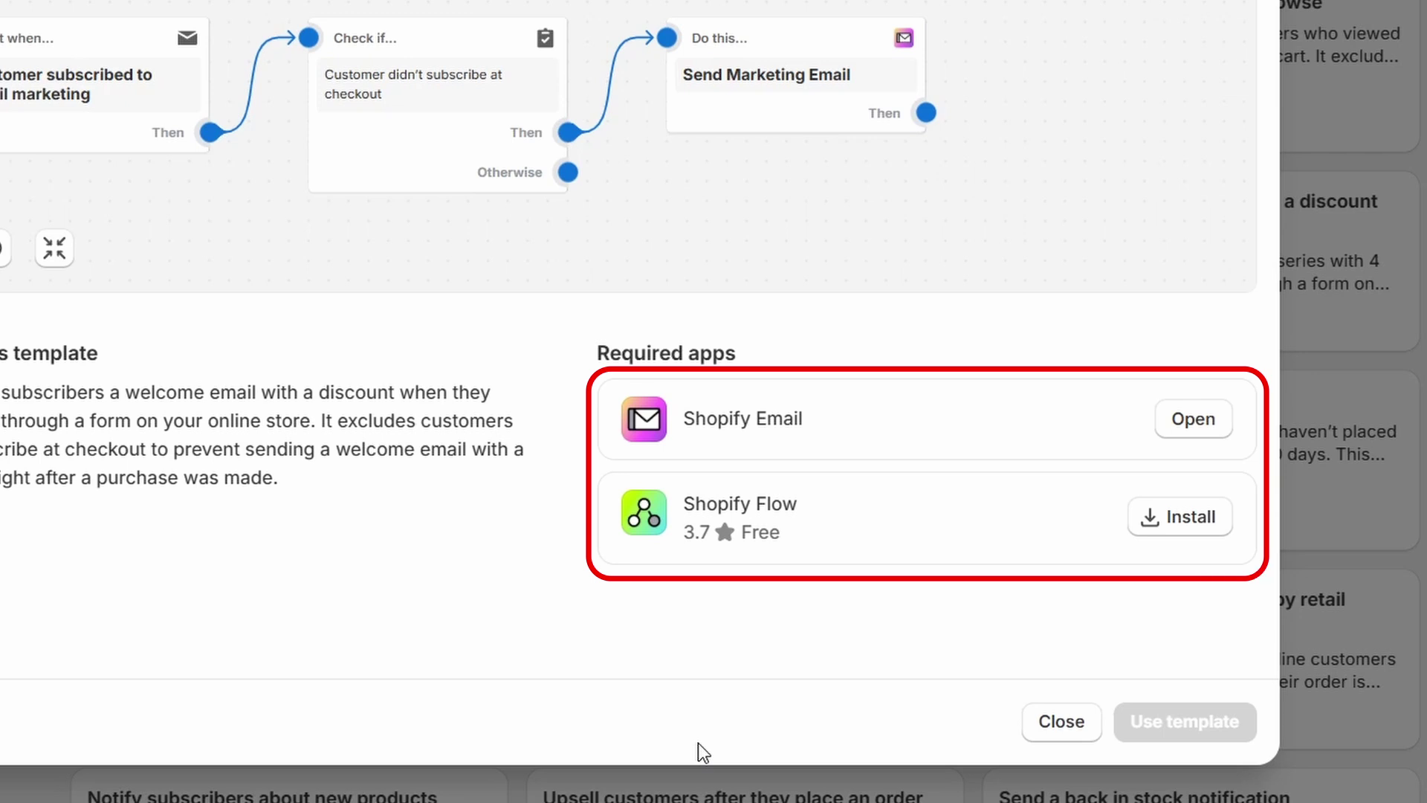
Step: Install Shopify Flow, the app the welcome template requires
click(1197, 533)
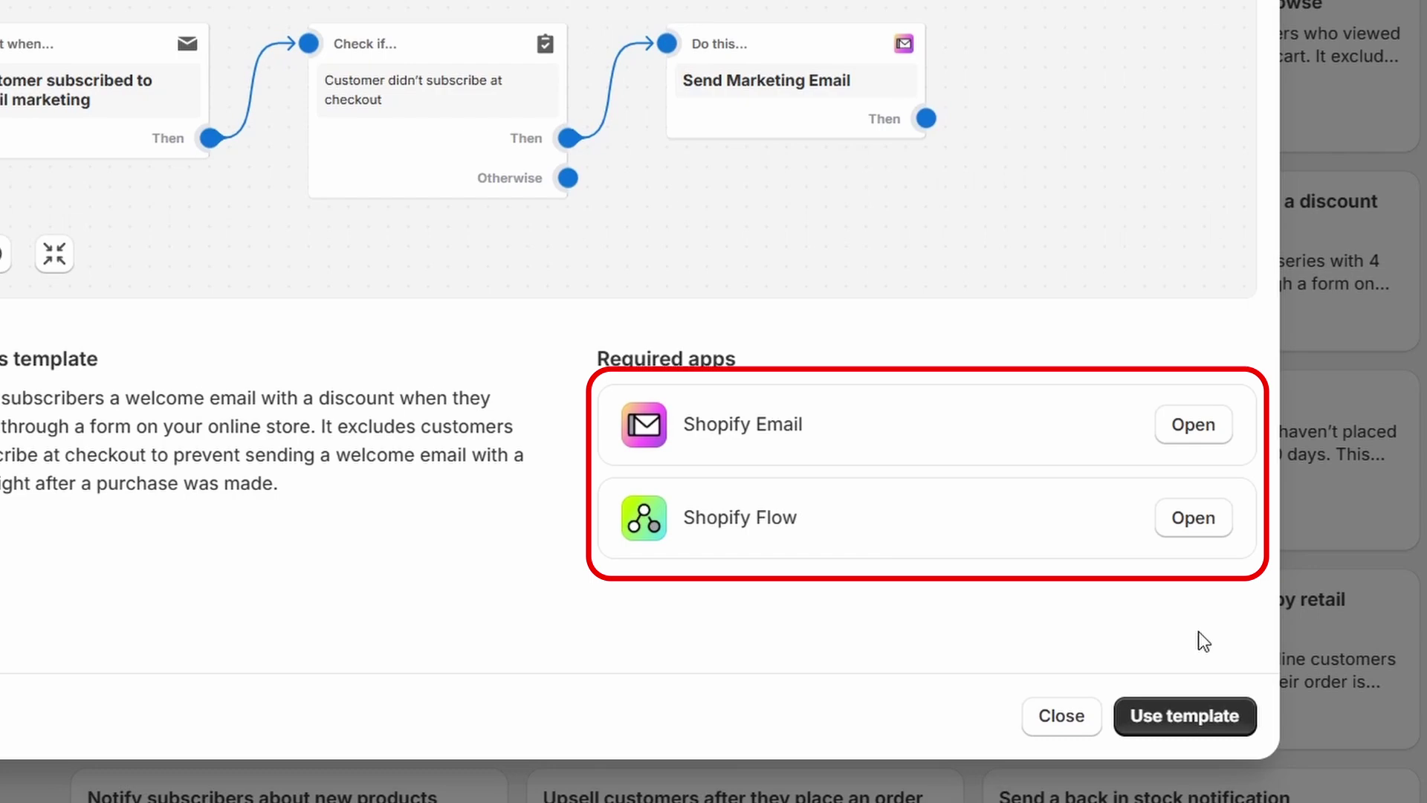
Step: Apply the template and open the workflow's Send Marketing Email step
click(1195, 720)
key(ctrl+a)
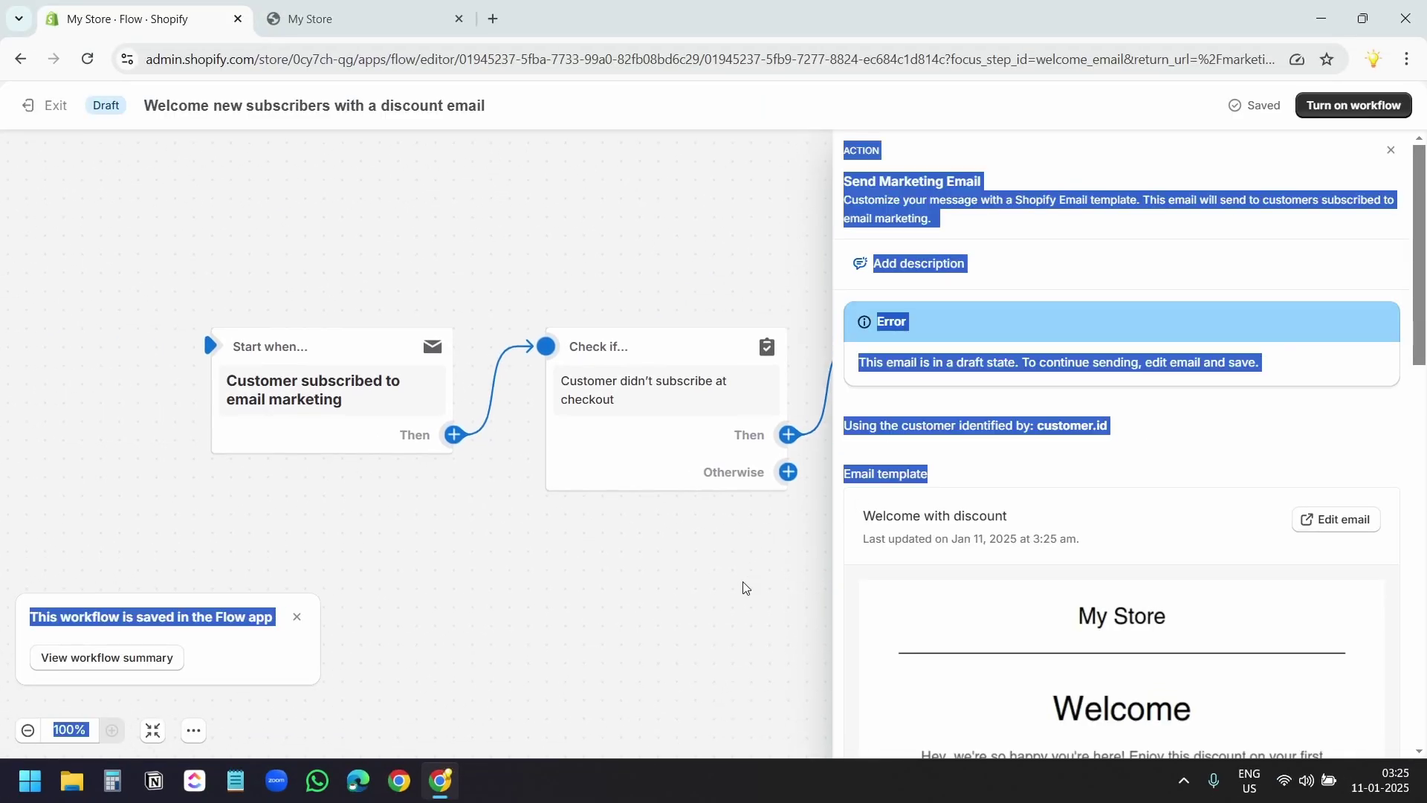
drag(743, 581, 375, 530)
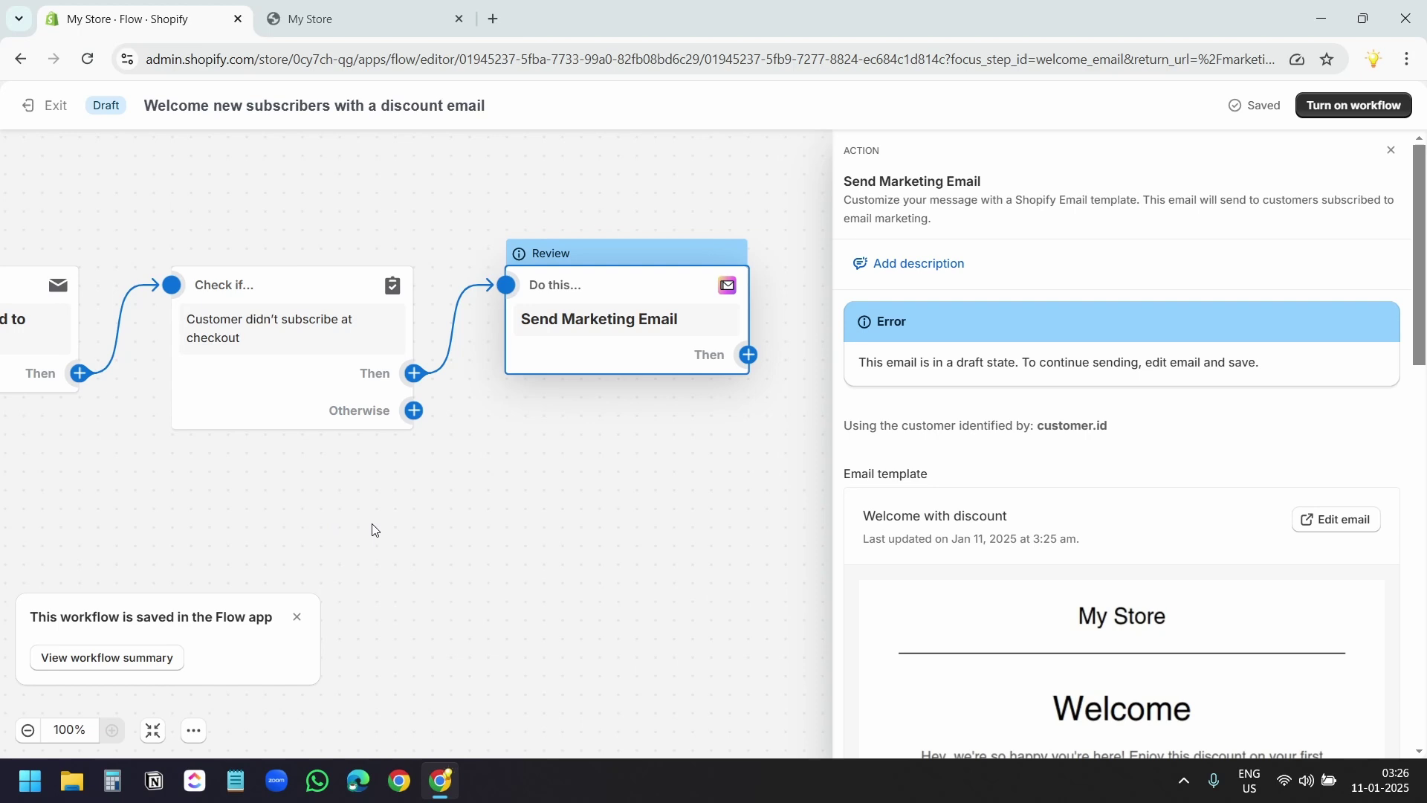
drag(644, 510, 583, 510)
click(577, 339)
Step: Open the step's 'Welcome aboard!' email for editing
scroll(1006, 480, down, 1)
scroll(1006, 479, up, 1)
scroll(1007, 480, down, 3)
scroll(1128, 440, down, 10)
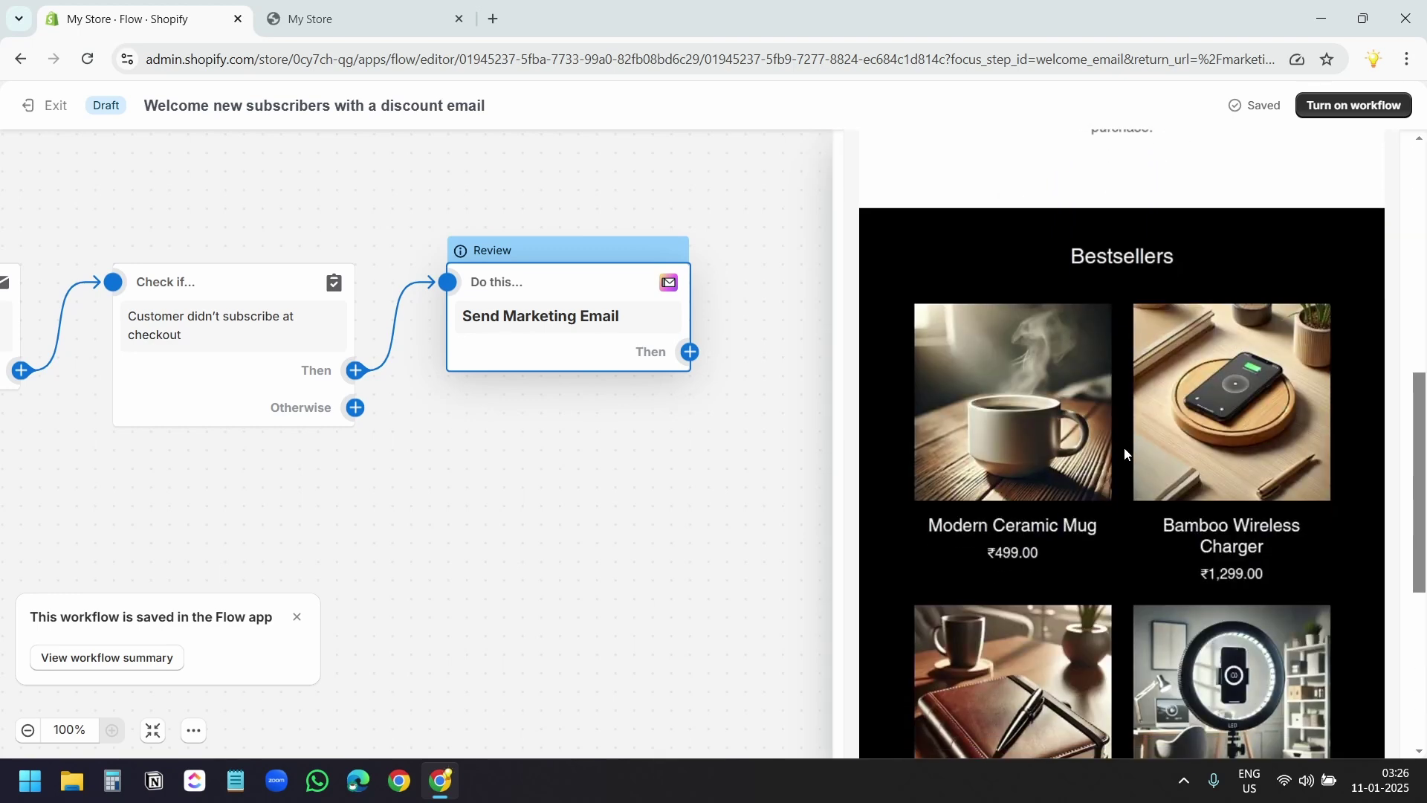
scroll(1126, 448, up, 12)
click(1333, 369)
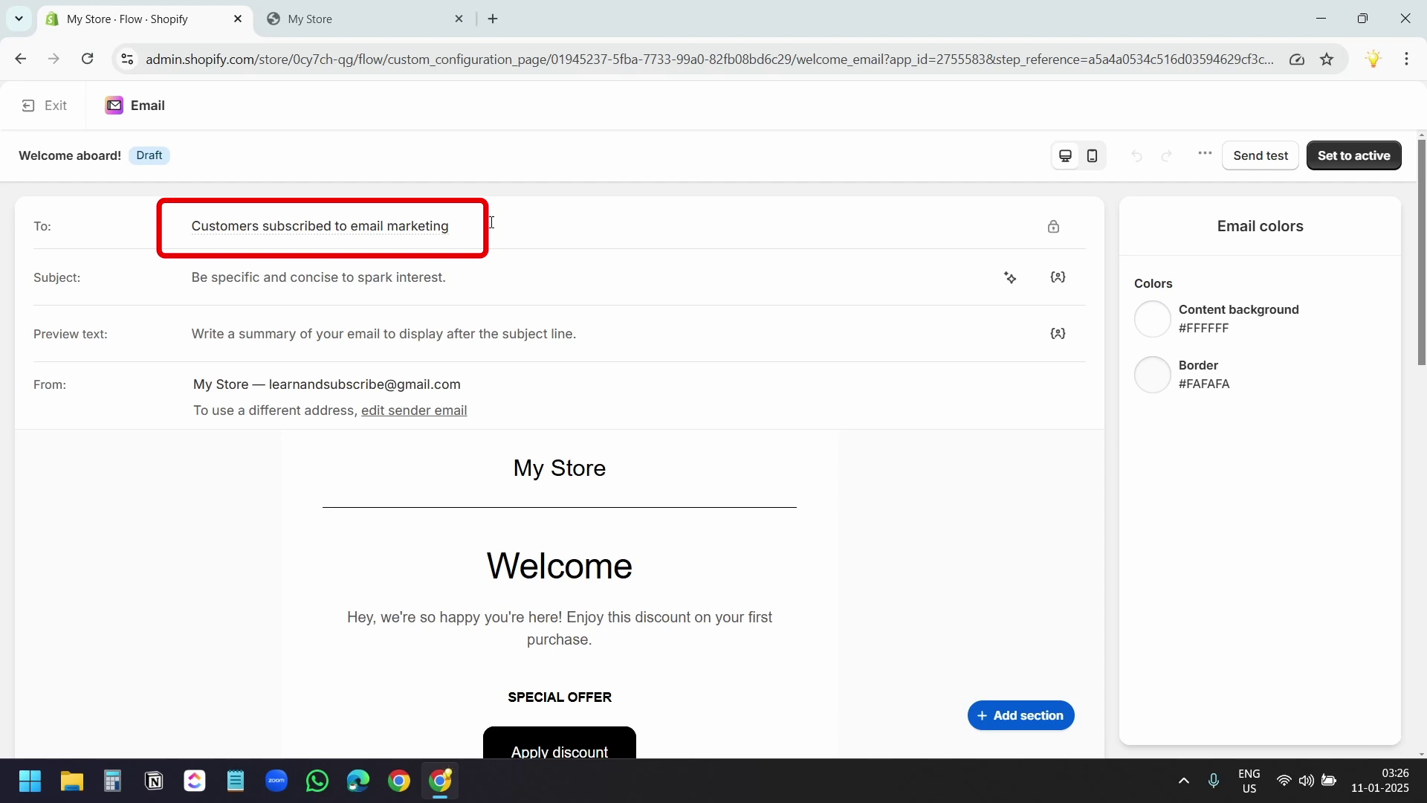
Step: Change the email subject line to 'Welcome to PG'
mouse_move(350, 223)
click(452, 278)
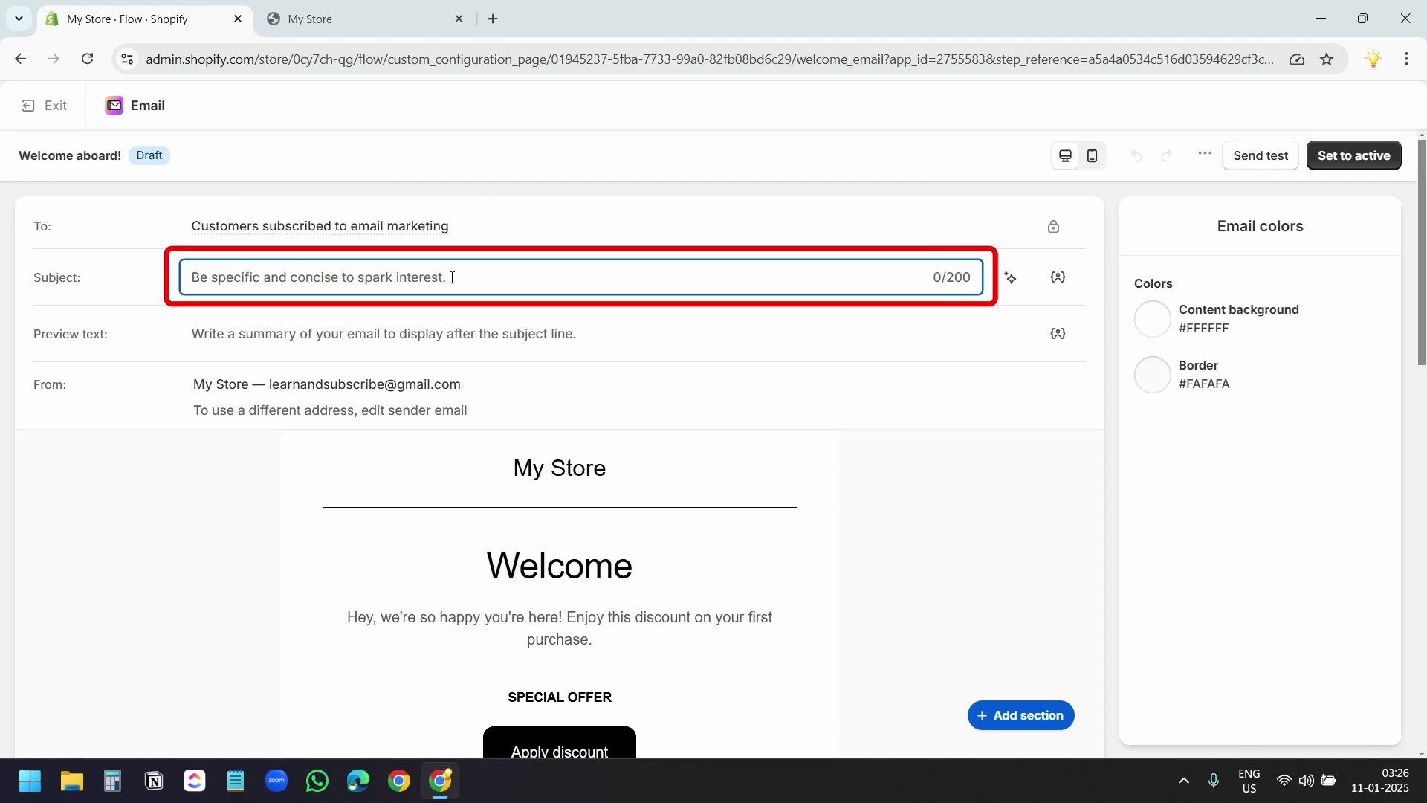
text(Welcome to PG)
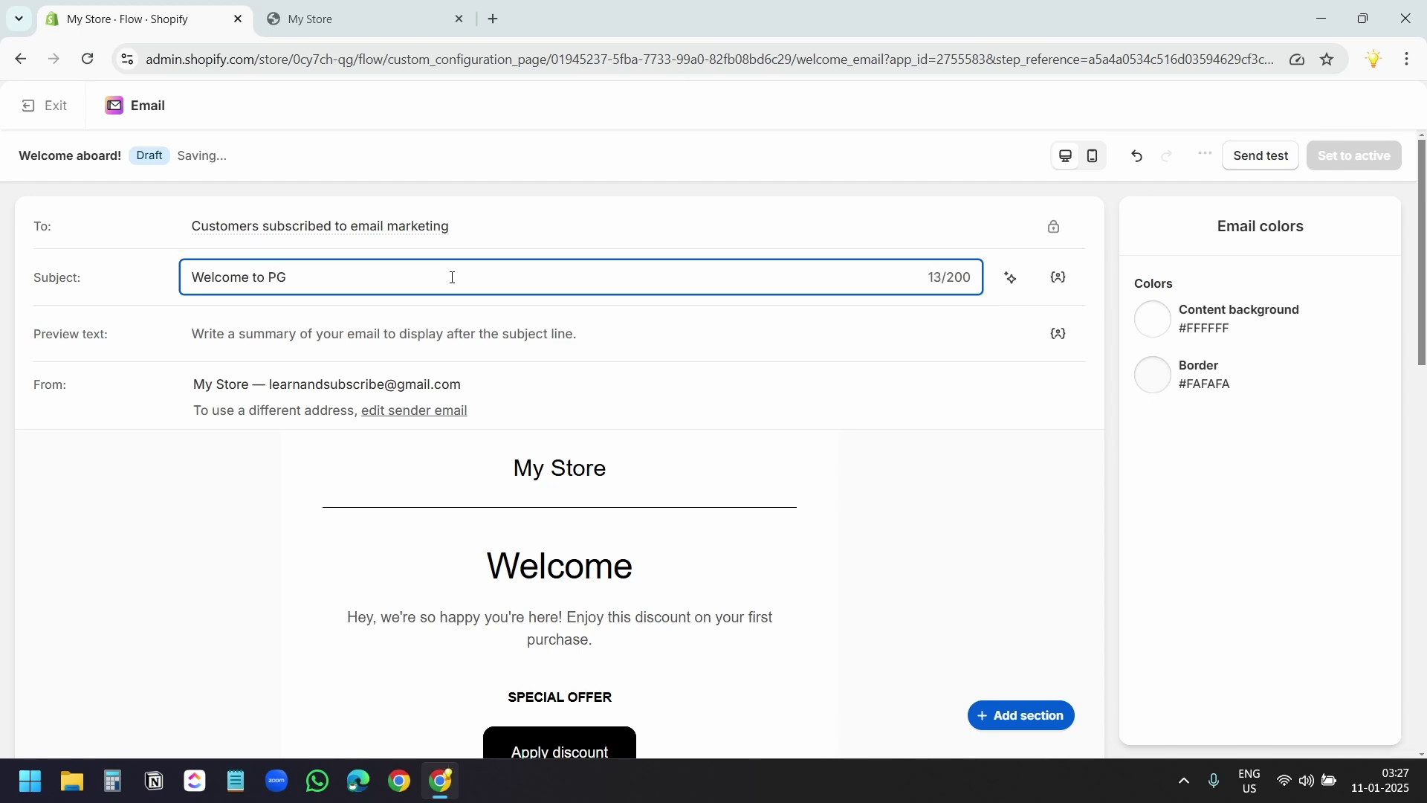
click(328, 338)
Step: Keep the preview text unchanged and review the sender address and Welcome text block
click(70, 399)
drag(270, 382, 449, 385)
scroll(487, 397, down, 1)
click(658, 474)
scroll(568, 484, down, 2)
scroll(602, 493, down, 3)
scroll(602, 493, down, 5)
scroll(602, 494, up, 12)
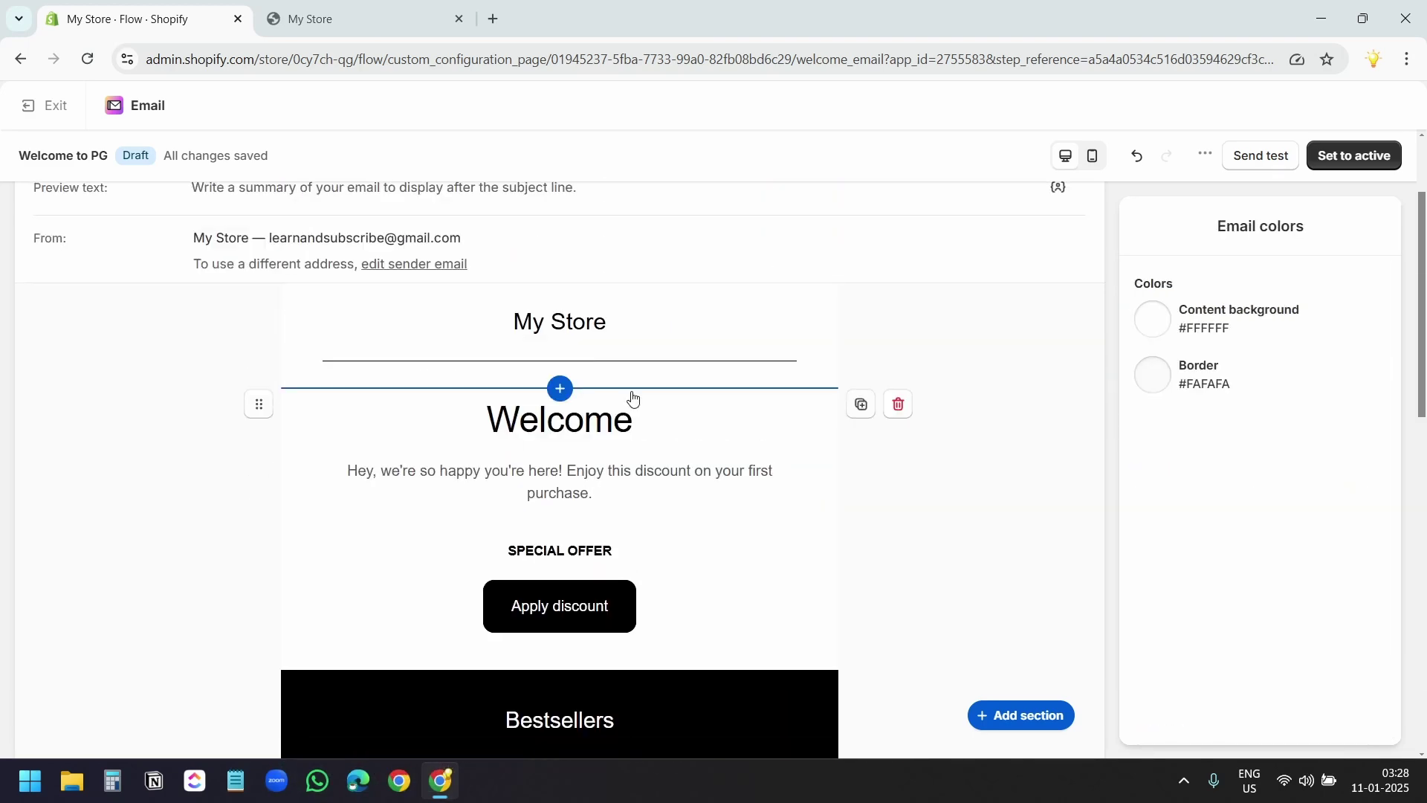
Step: Delete the Bestsellers product block from the email
scroll(768, 386, down, 2)
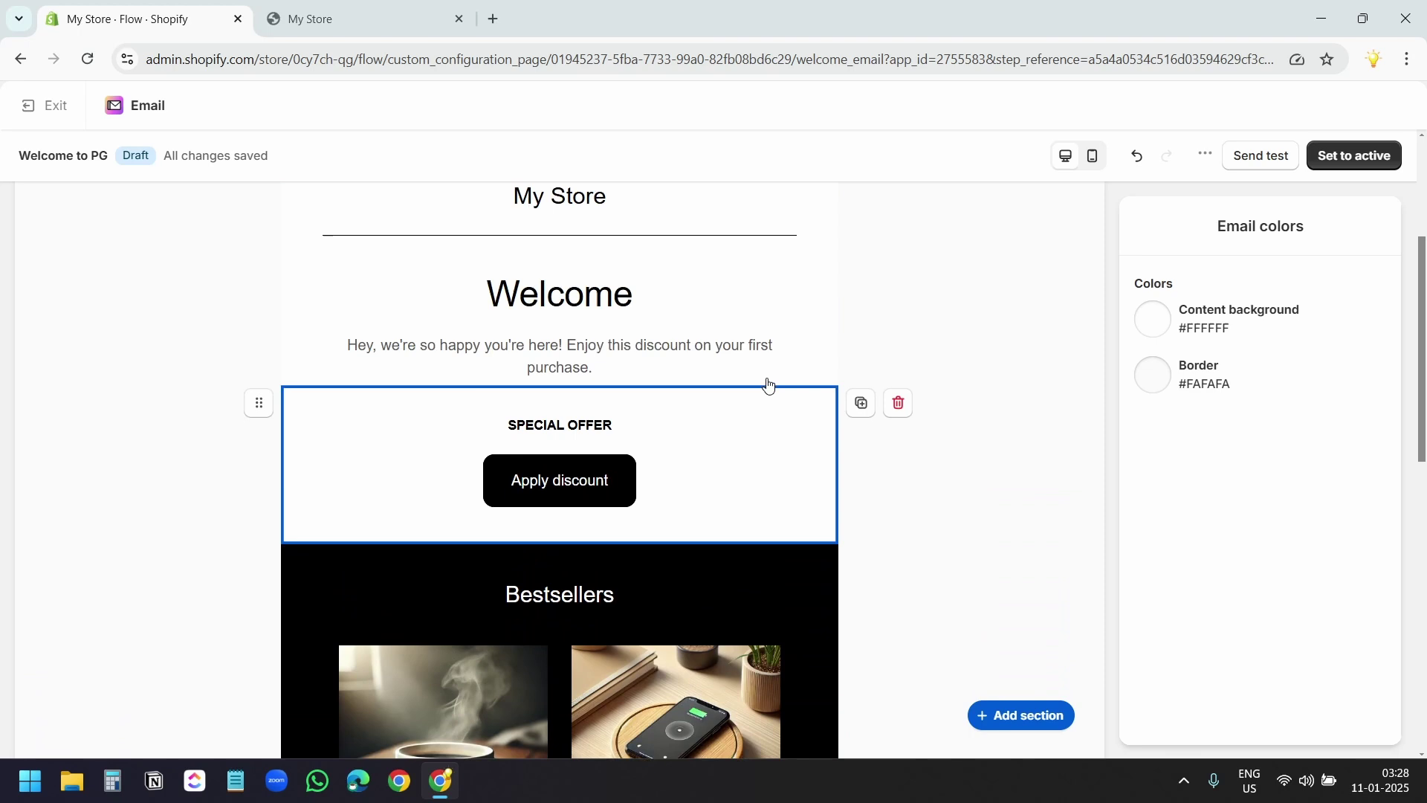
scroll(768, 386, down, 2)
click(812, 493)
click(900, 482)
Step: Delete the Special Offer discount section and select the old welcome paragraph
click(636, 573)
scroll(560, 461, up, 1)
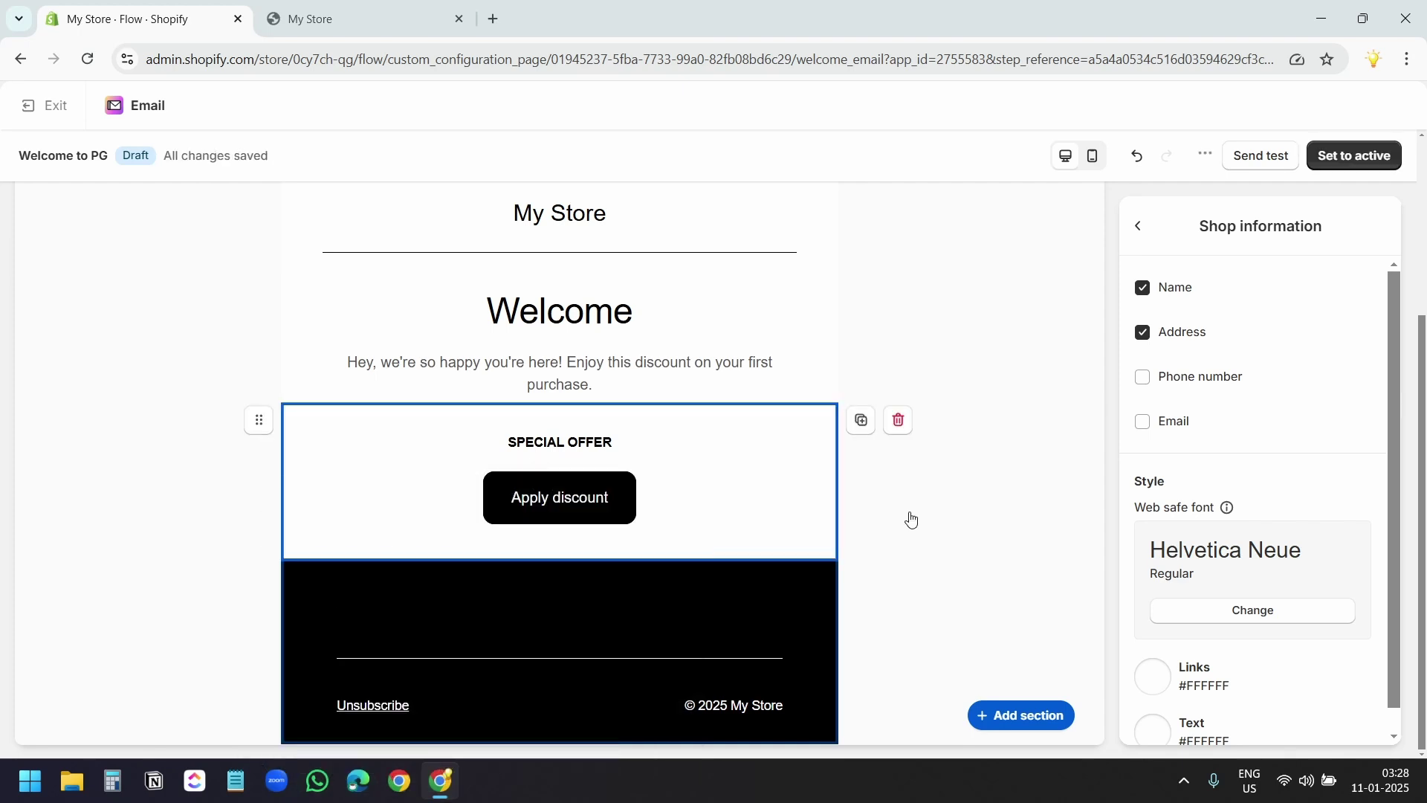
click(743, 484)
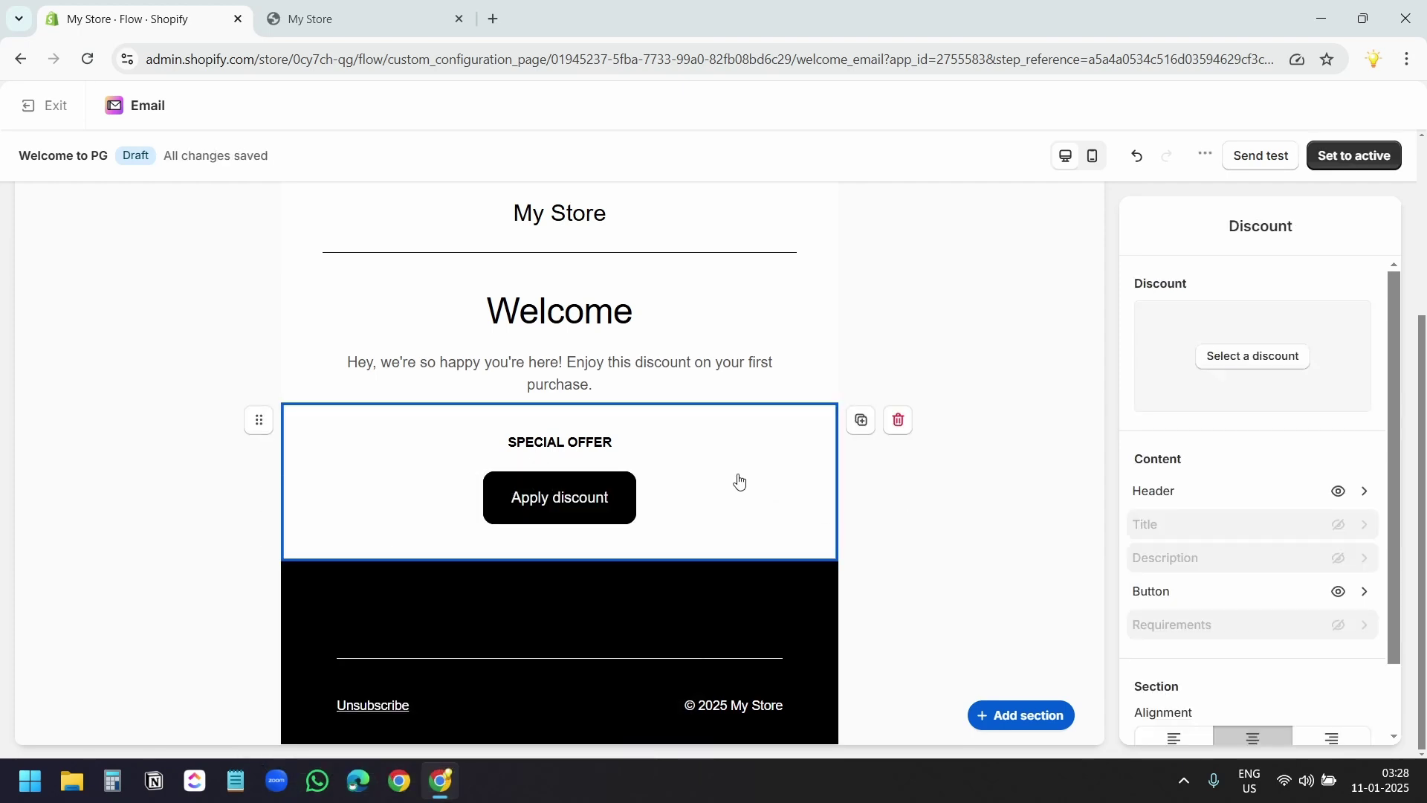
click(901, 425)
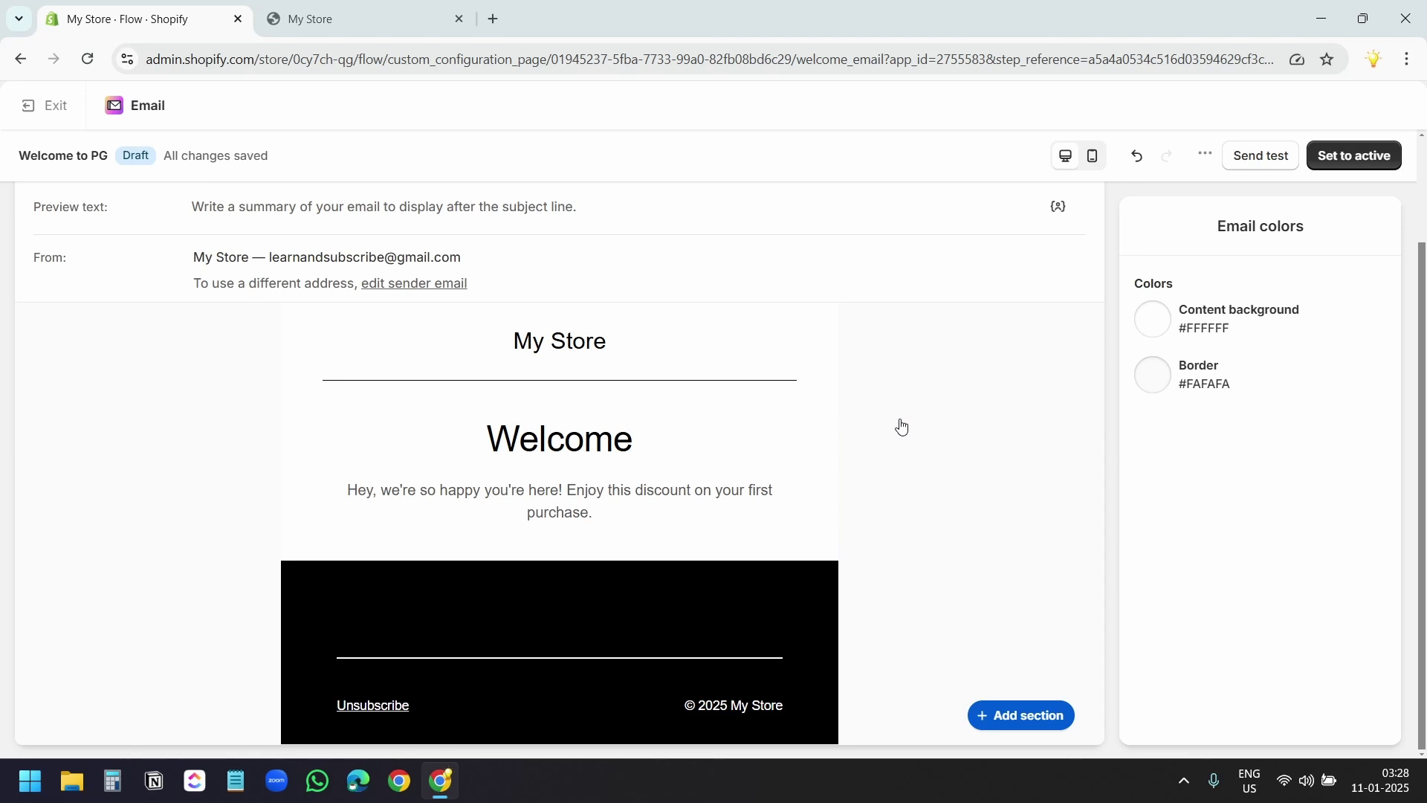
drag(592, 512, 328, 495)
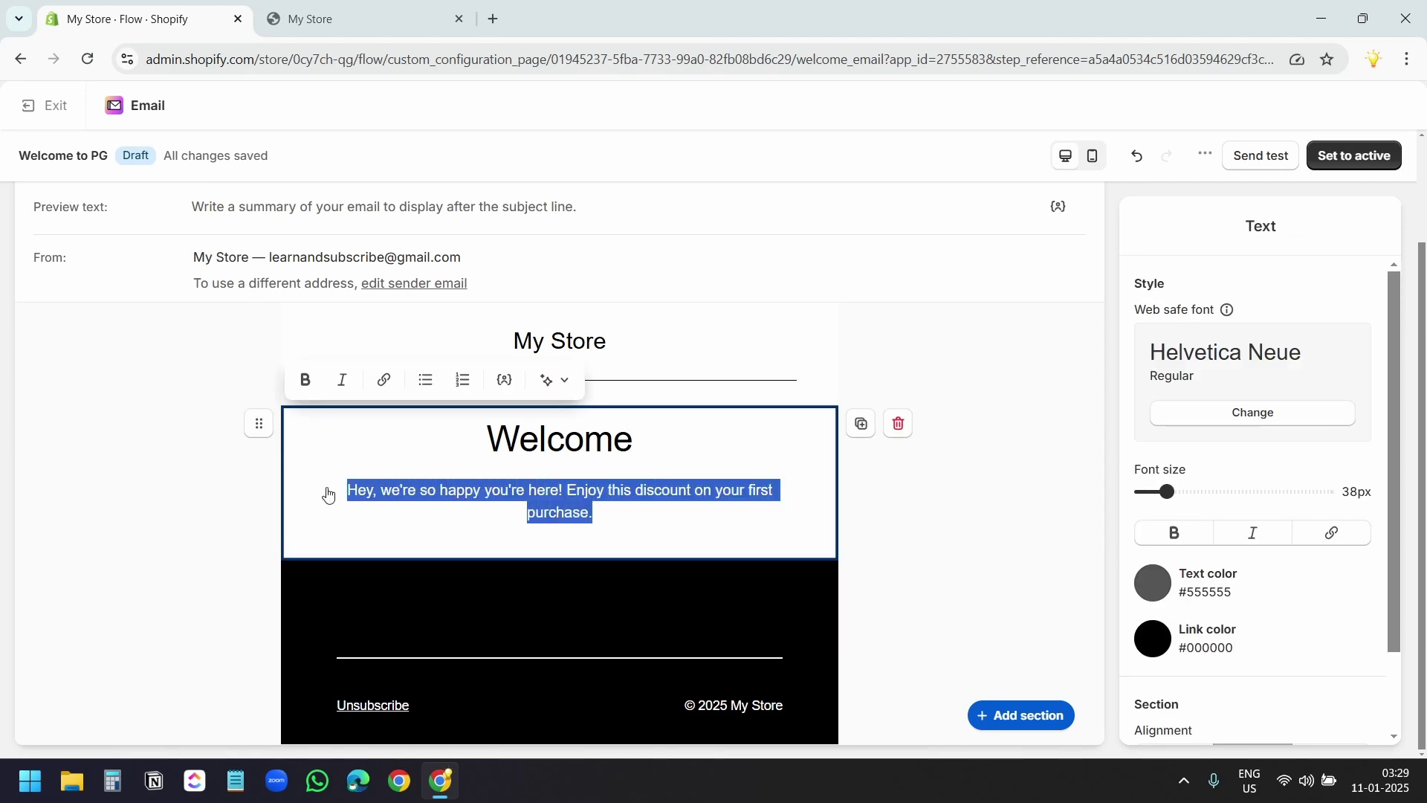
Step: Swap the old paragraph for a new Text section with the pasted welcome message, left-aligned
key(BackSpace)
click(560, 563)
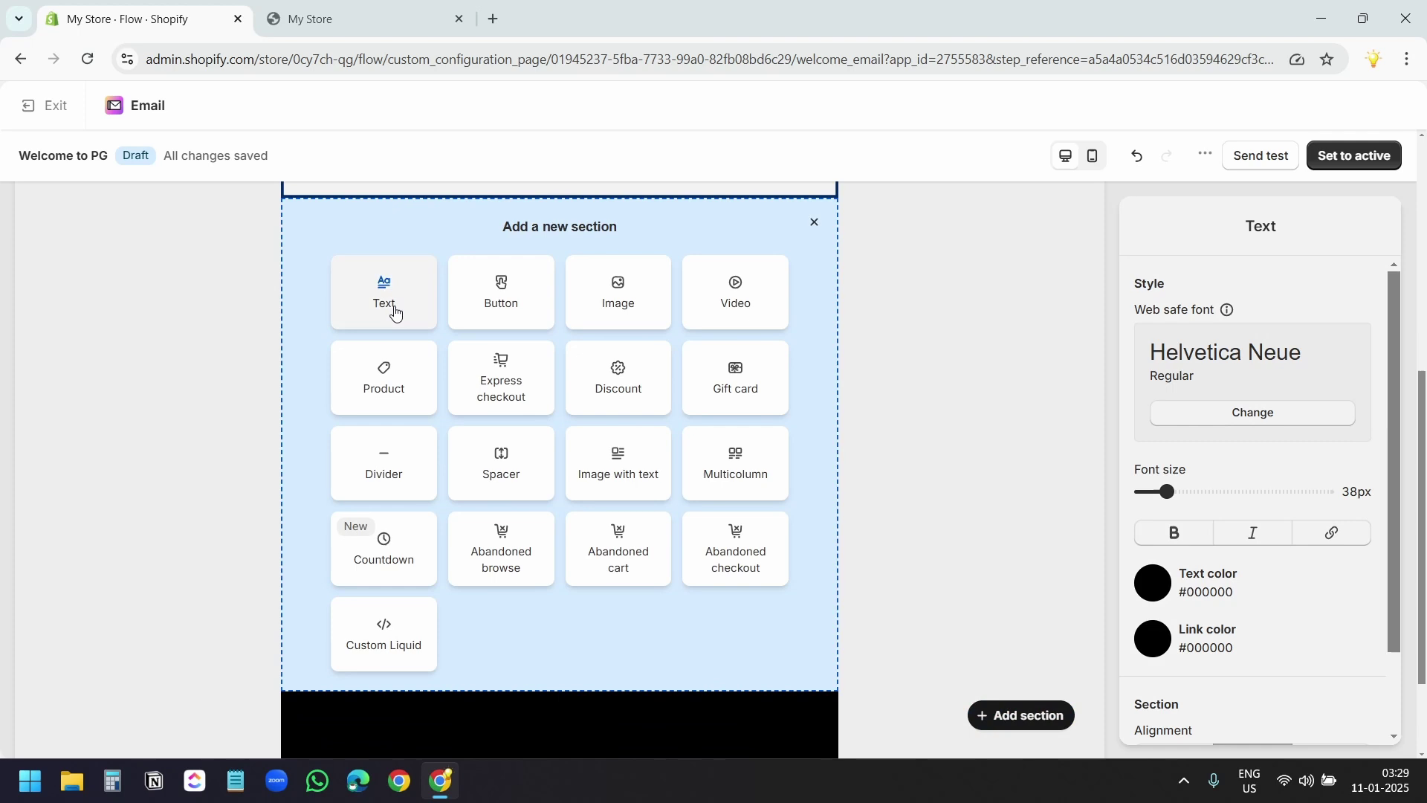
click(395, 310)
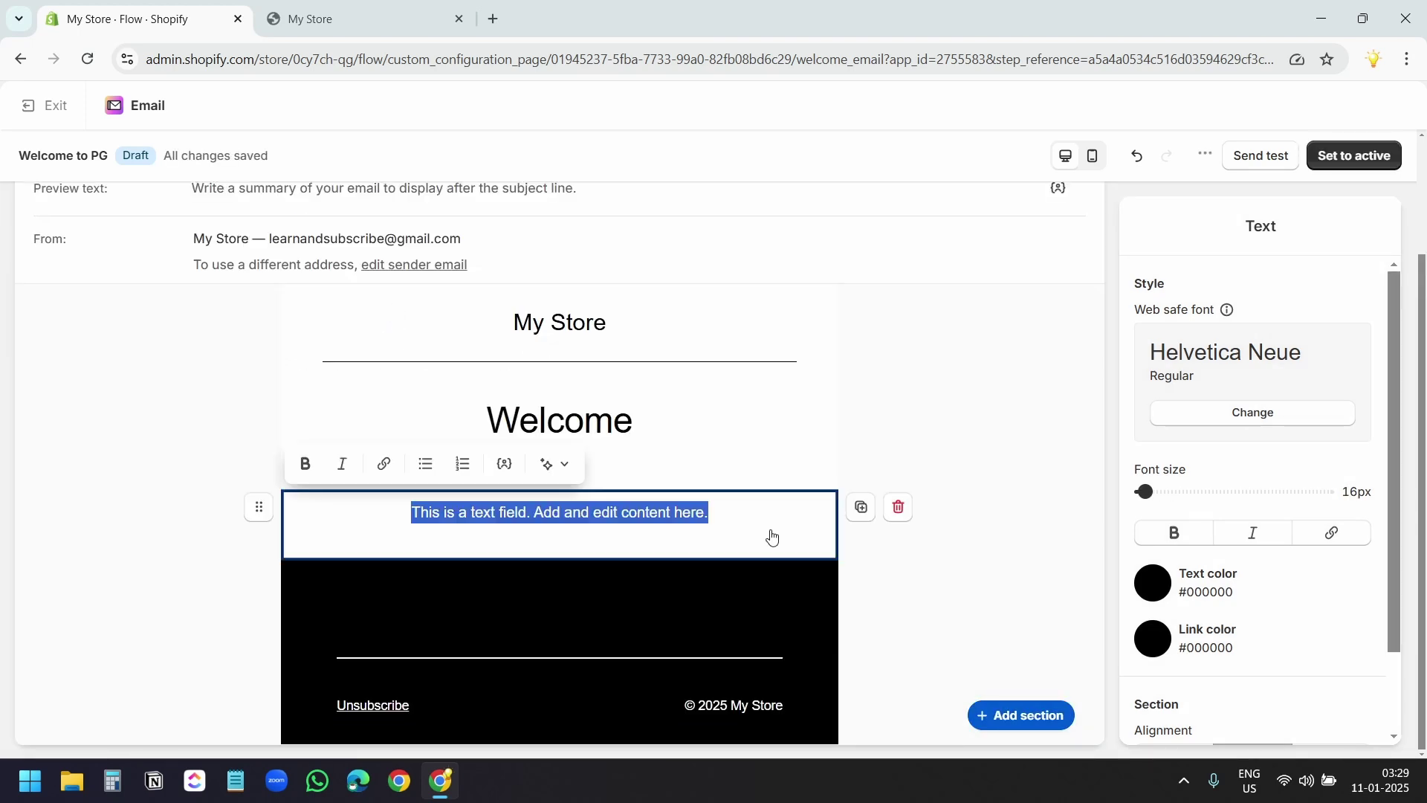
key(ctrl+v)
scroll(669, 502, up, 4)
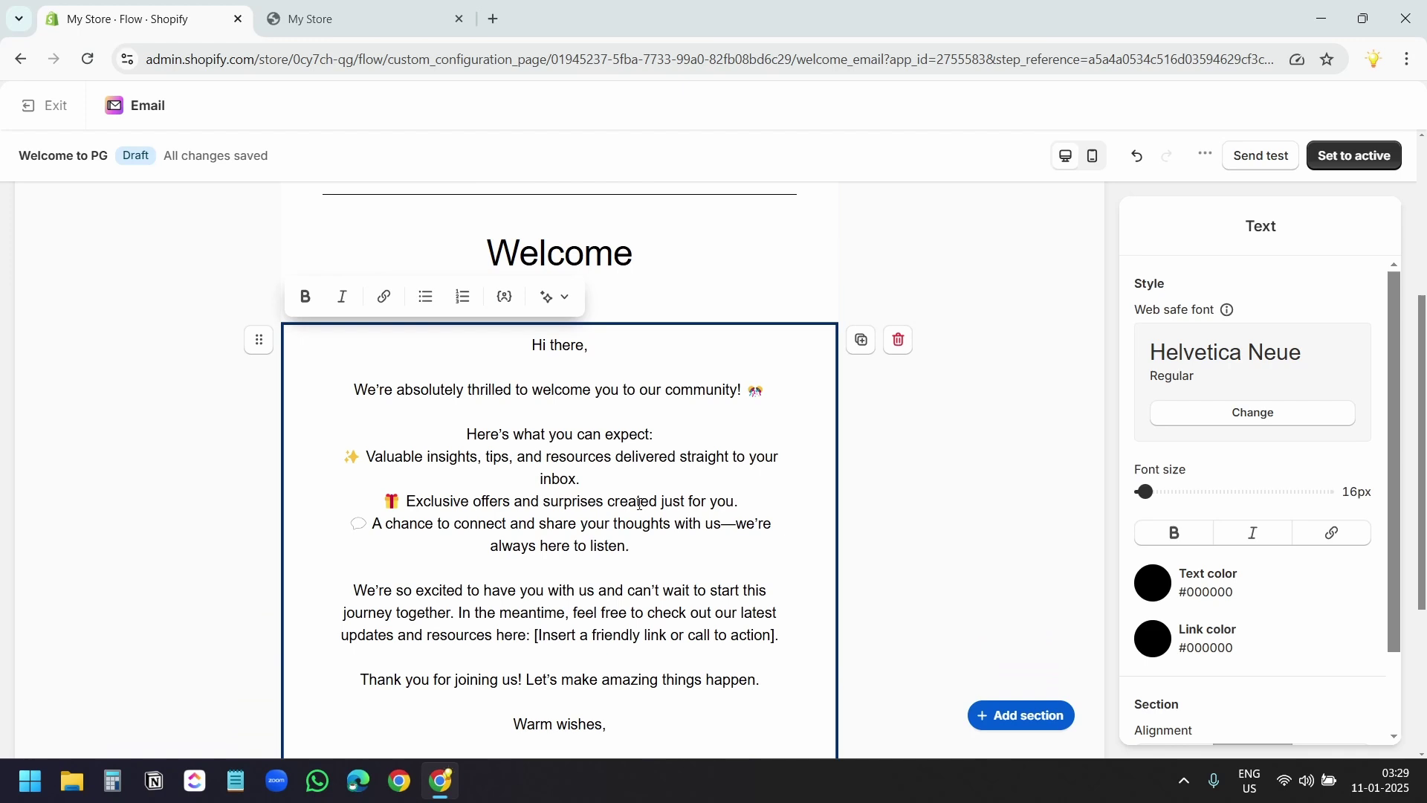
key(ctrl+a)
scroll(486, 449, down, 1)
scroll(1263, 446, down, 1)
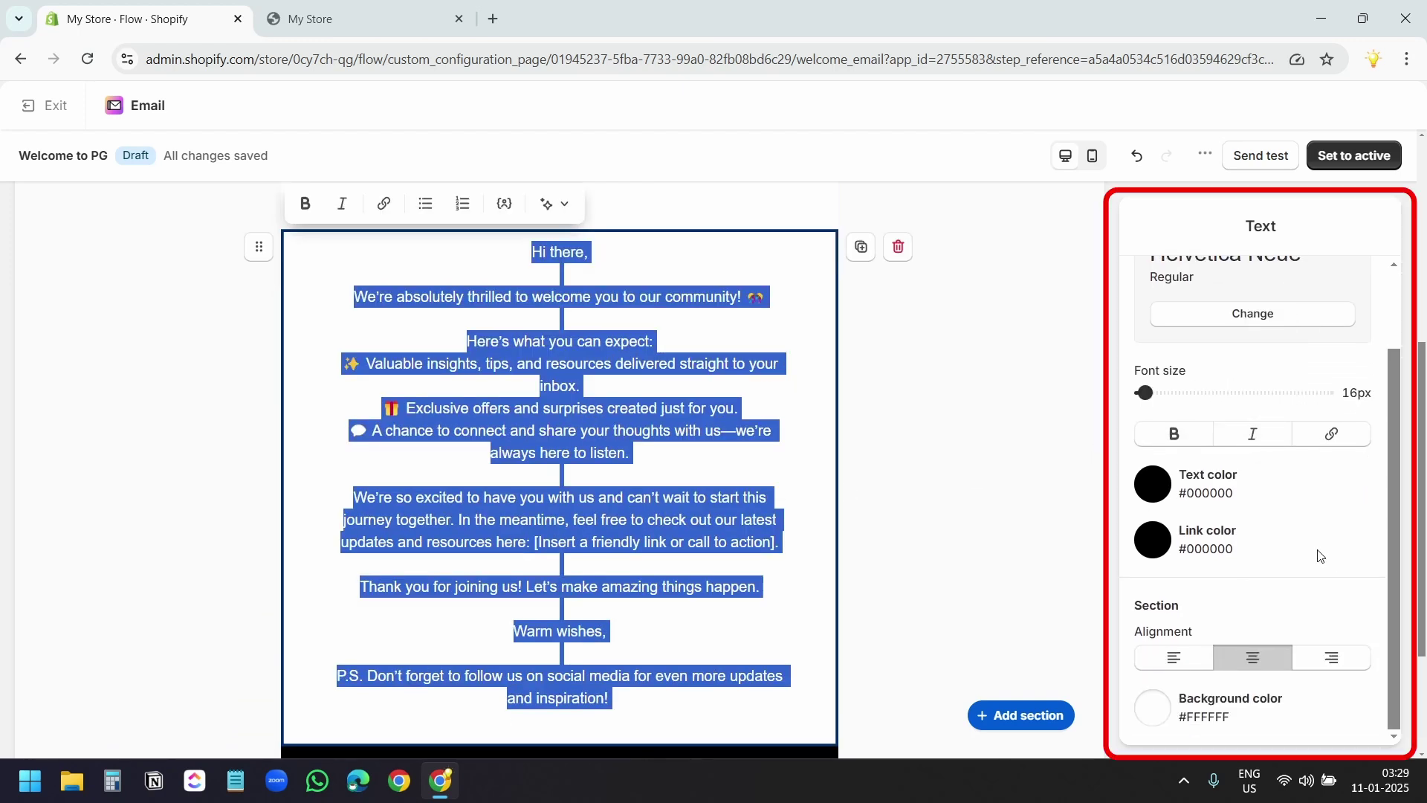
click(1175, 657)
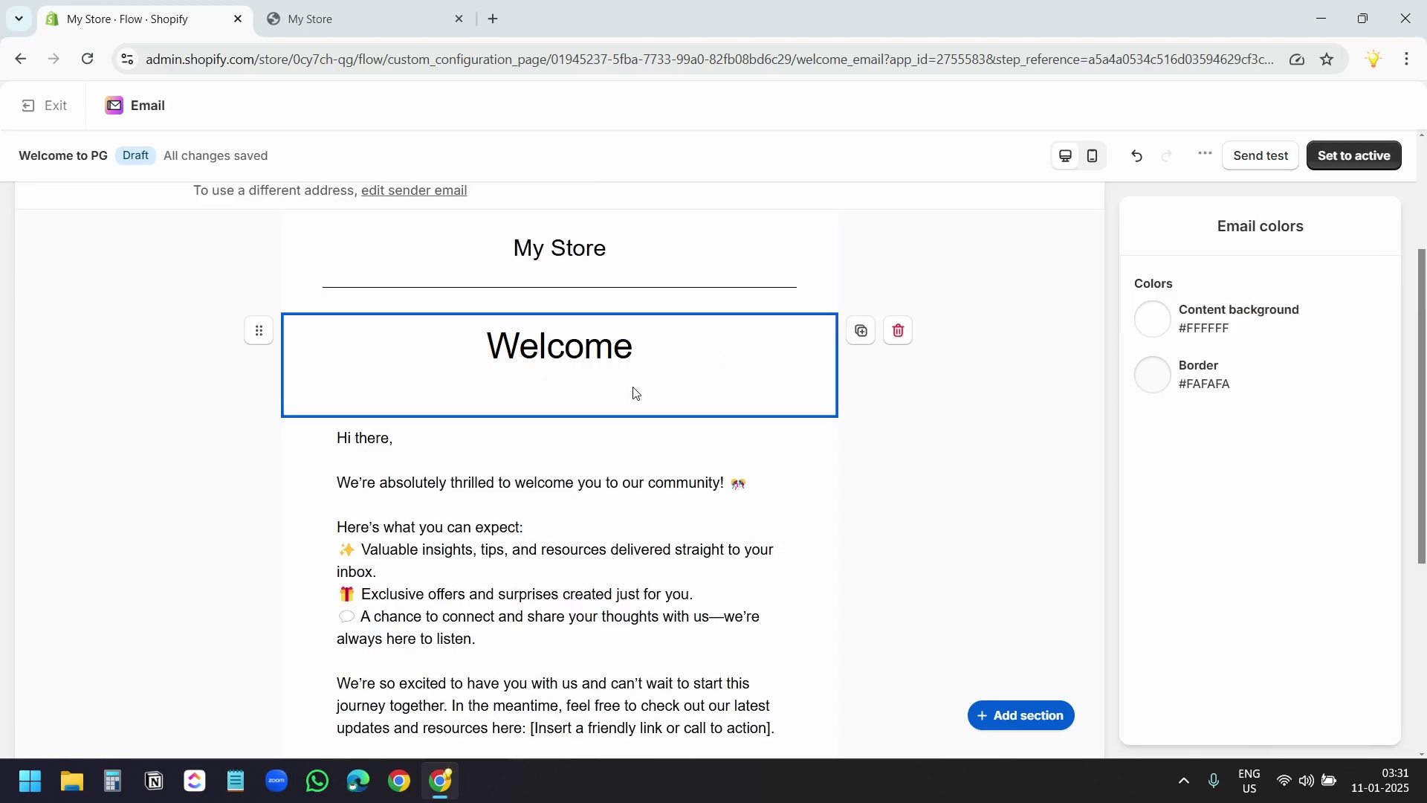
scroll(632, 457, down, 4)
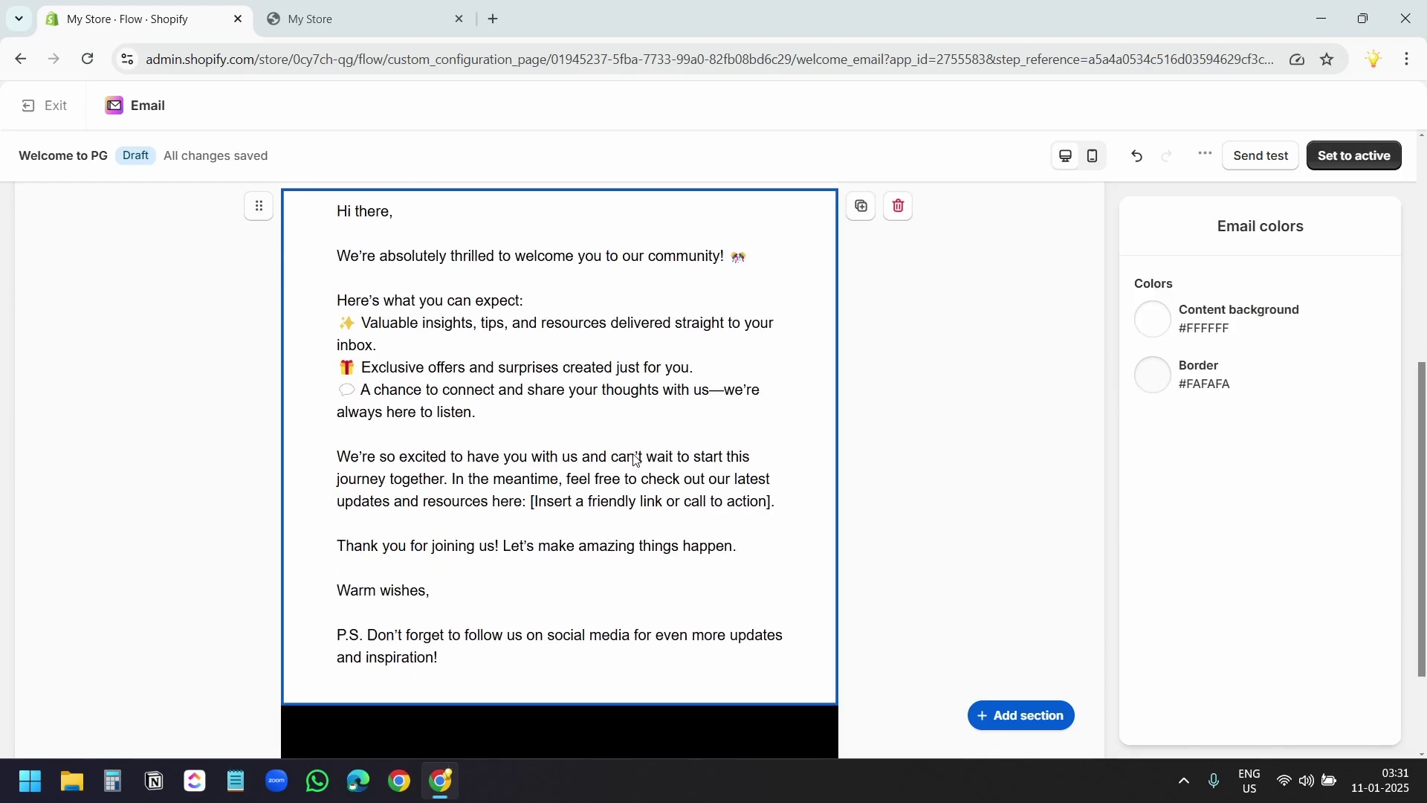
click(556, 654)
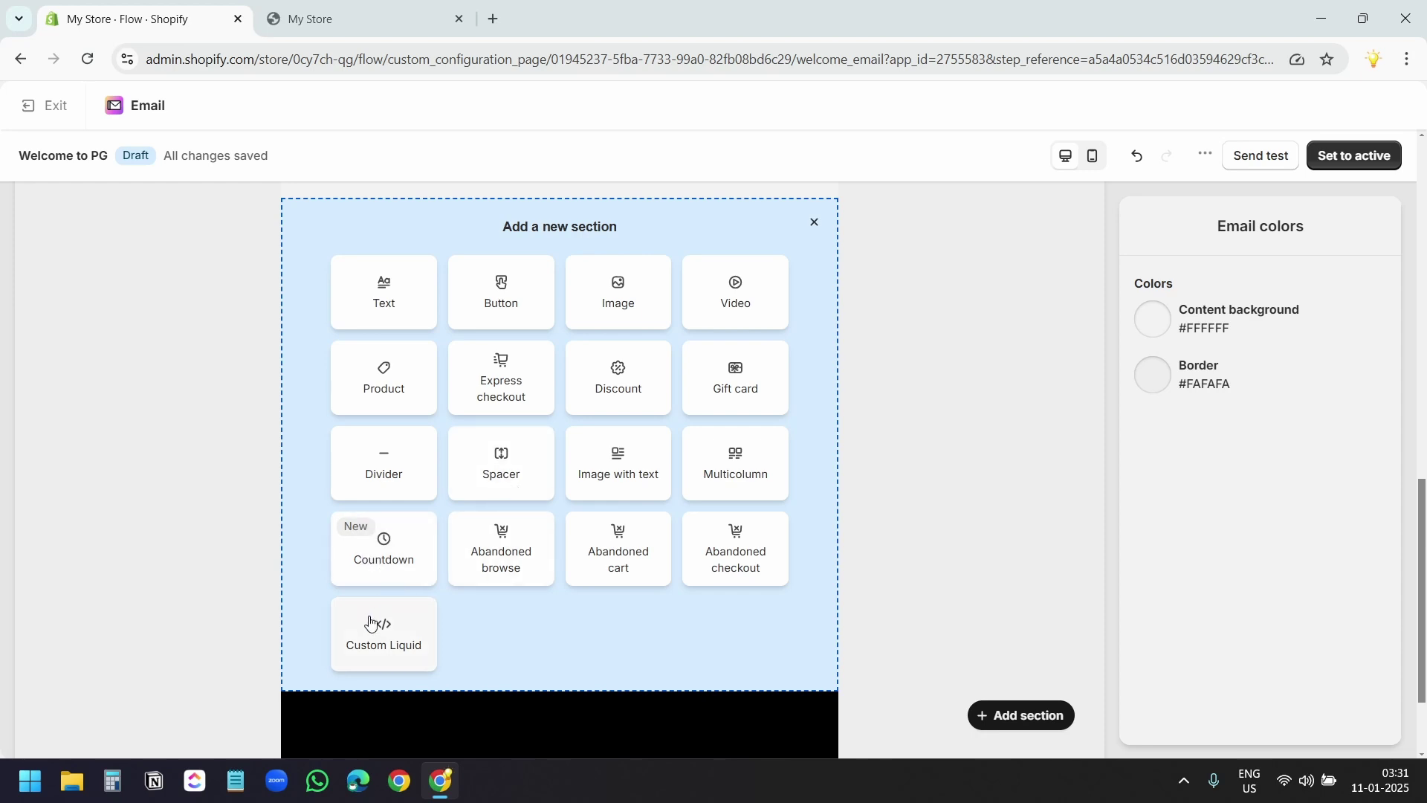
Step: Add an Image section with the ModernCeramicMug coffee mug photo in Arch style below the text
click(622, 310)
scroll(1284, 545, down, 5)
scroll(1284, 545, up, 5)
click(1198, 515)
click(557, 475)
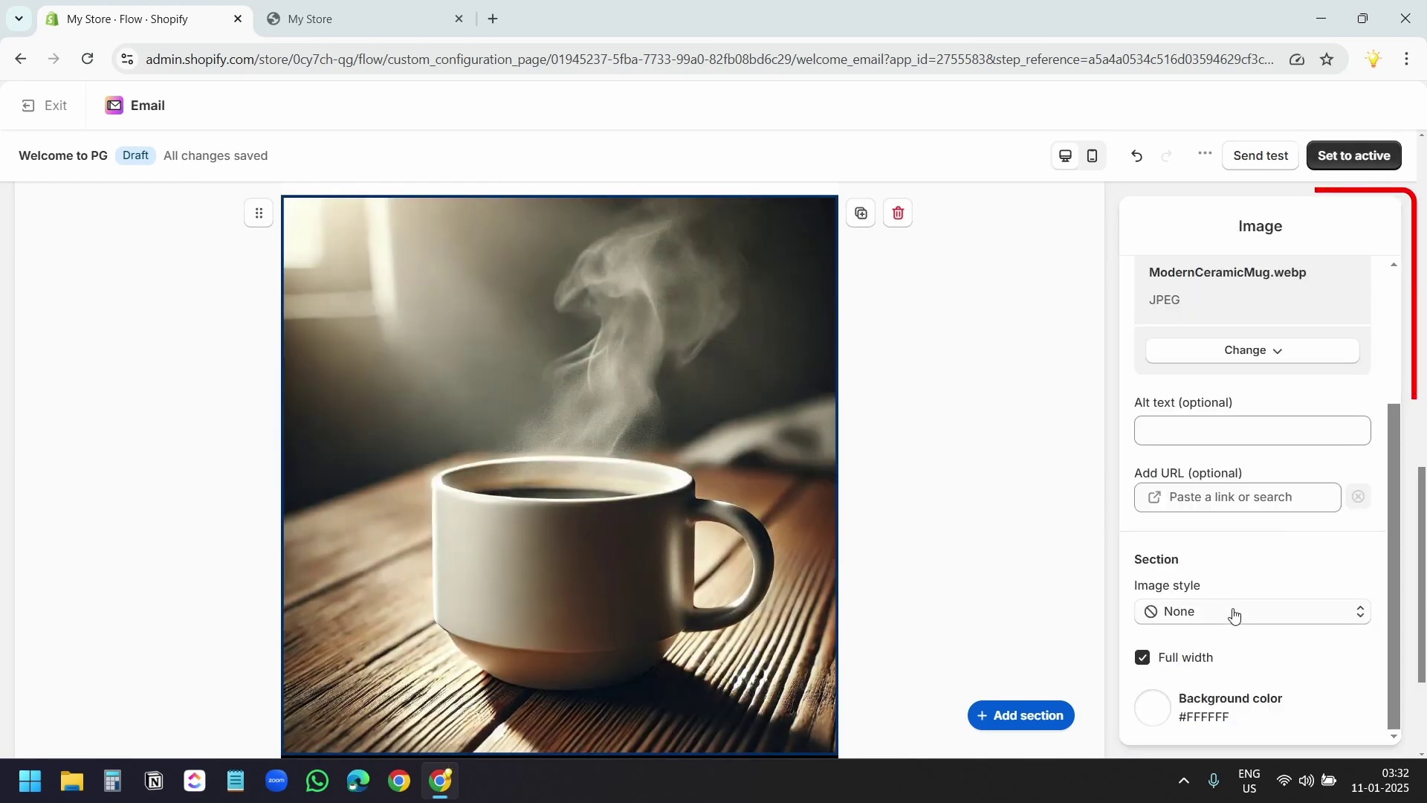
click(1234, 614)
click(1206, 552)
click(963, 518)
scroll(962, 518, up, 6)
scroll(963, 518, up, 4)
scroll(962, 516, down, 6)
scroll(943, 543, up, 8)
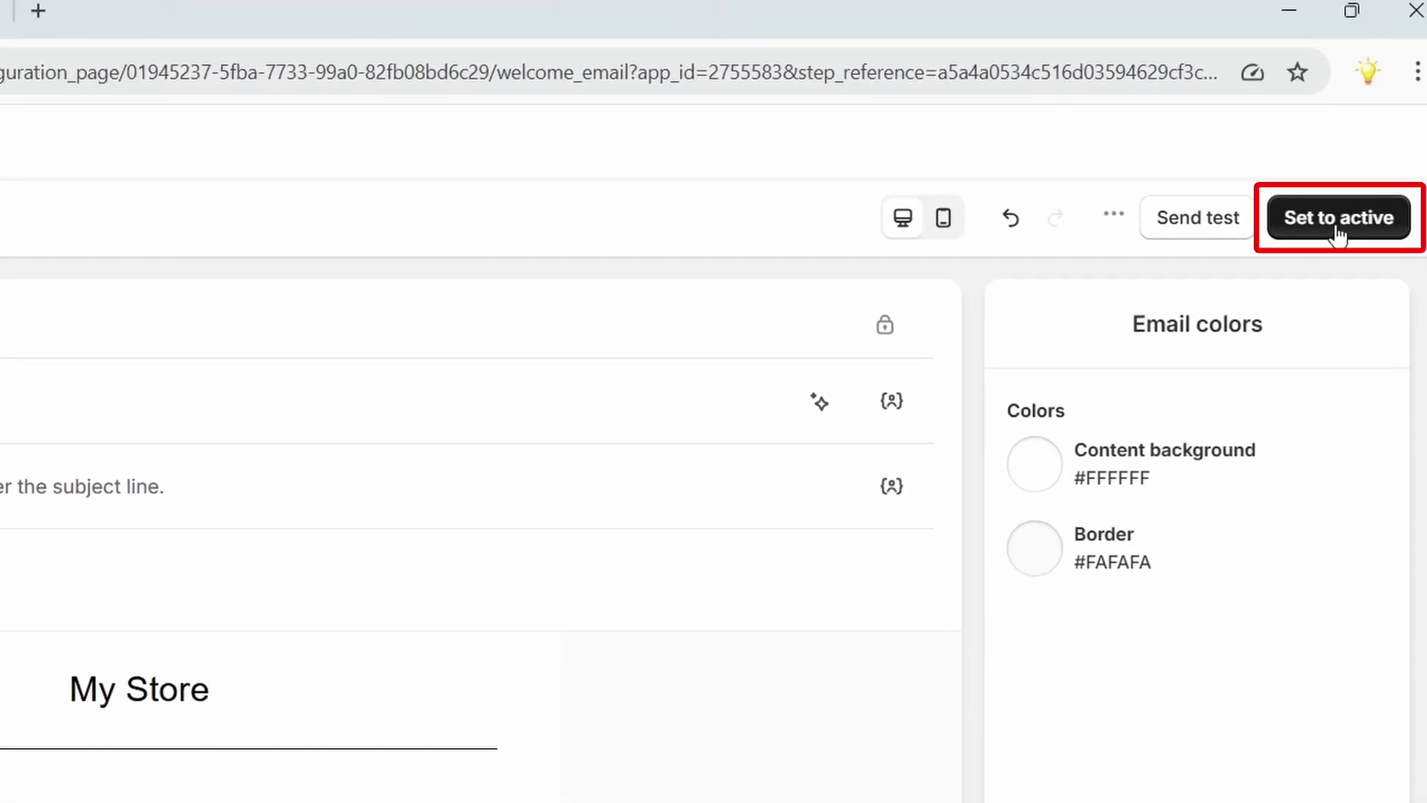
Step: Set the email active and shorten the workflow title to 'Welcome new subscribers'
click(1336, 223)
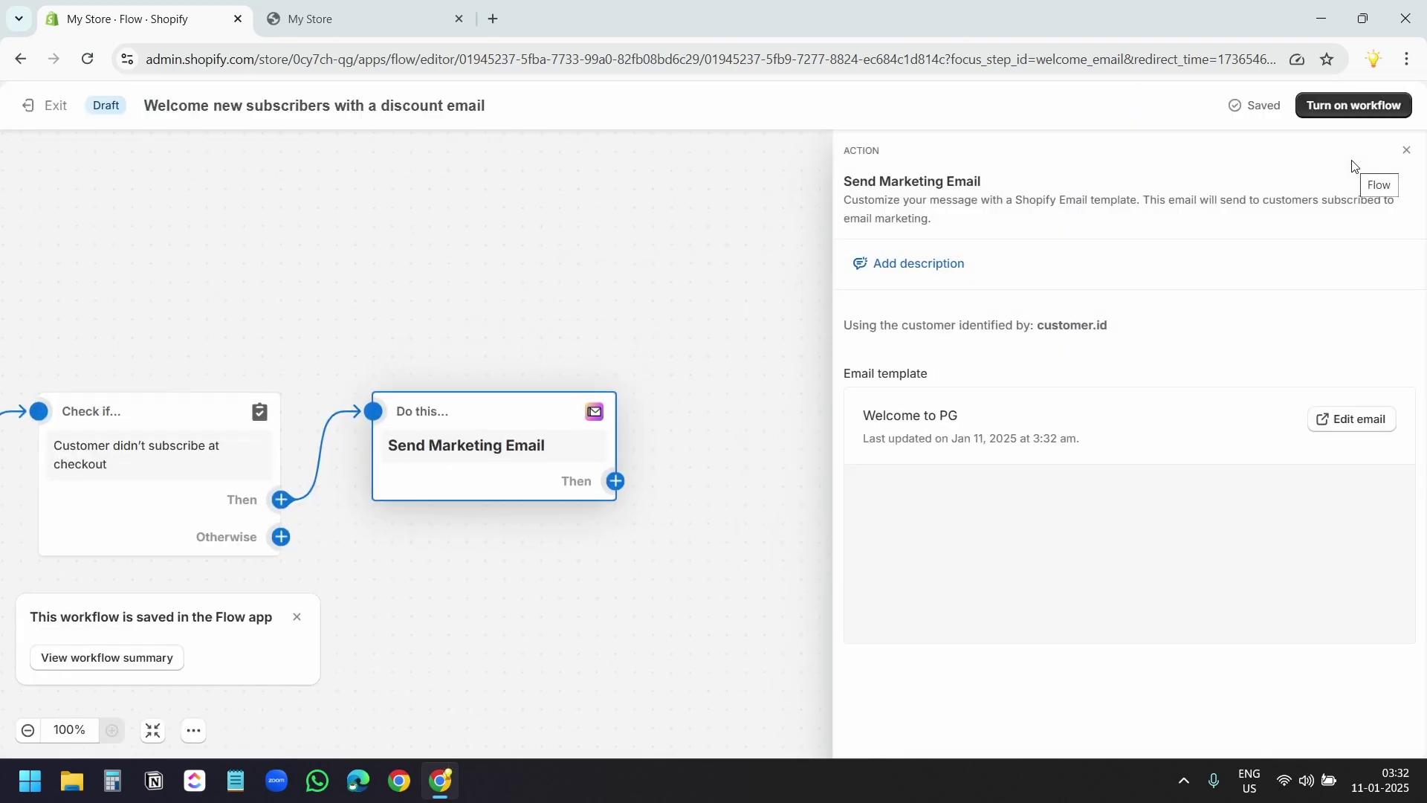
click(330, 110)
drag(333, 106, 595, 107)
key(BackSpace)
key(Return)
click(1246, 131)
Step: Turn on the workflow, confirm activation, and exit the editor
scroll(1211, 461, down, 8)
scroll(1212, 461, up, 7)
scroll(1216, 461, up, 1)
click(1354, 106)
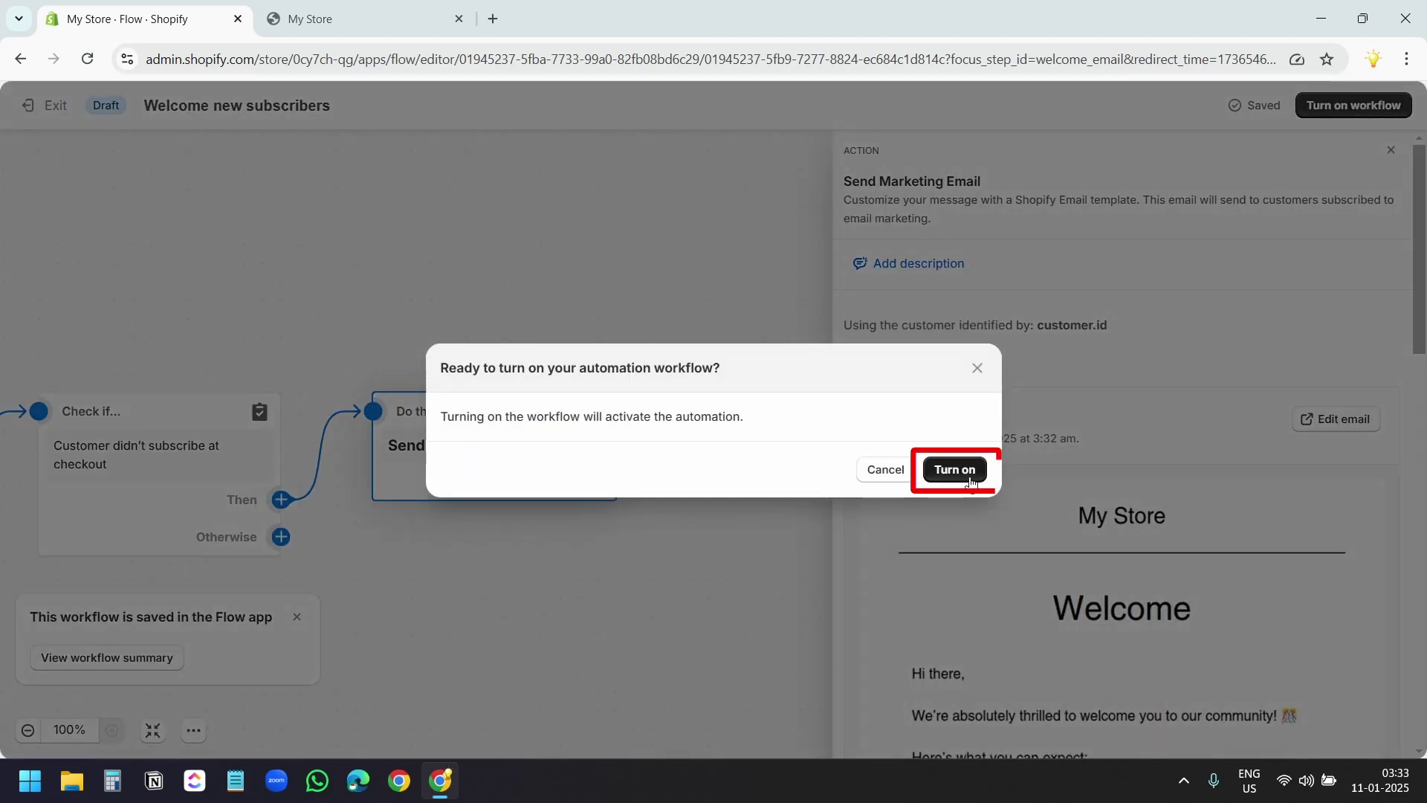
click(955, 508)
click(54, 117)
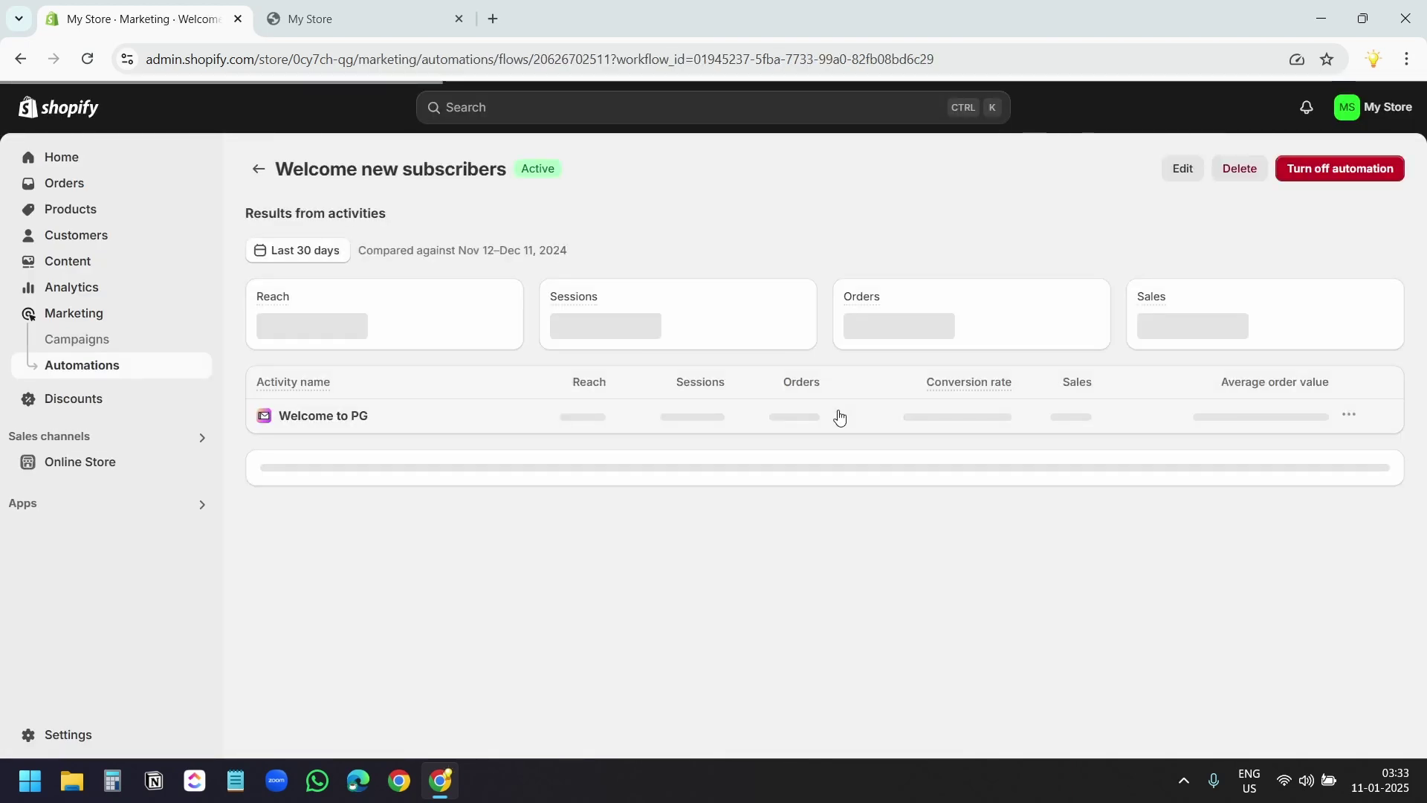
Step: Go back to the Automations list, where Welcome new subscribers shows as Active
click(256, 171)
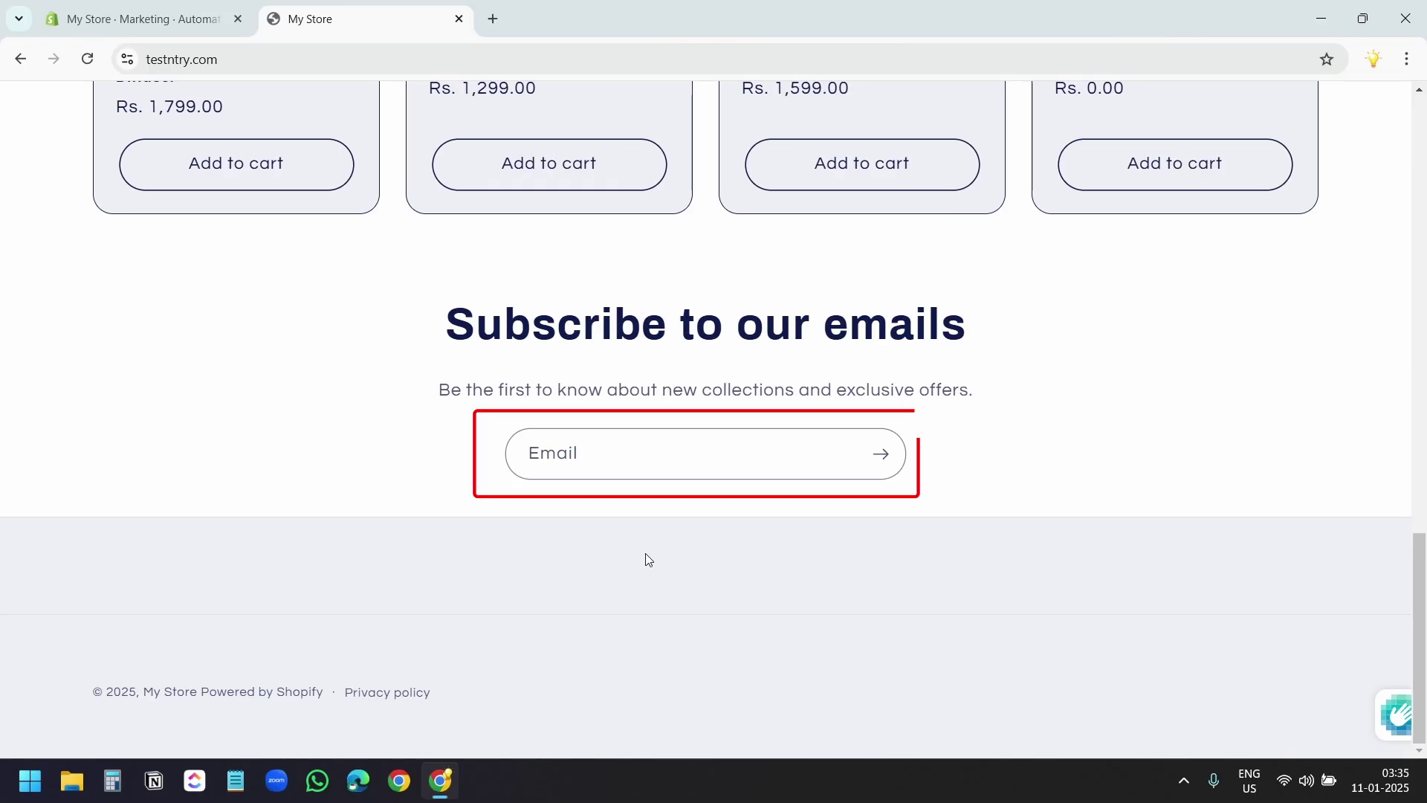
Step: Paste a test address into the storefront's 'Subscribe to our emails' field and submit it
click(646, 464)
key(ctrl+v)
click(872, 475)
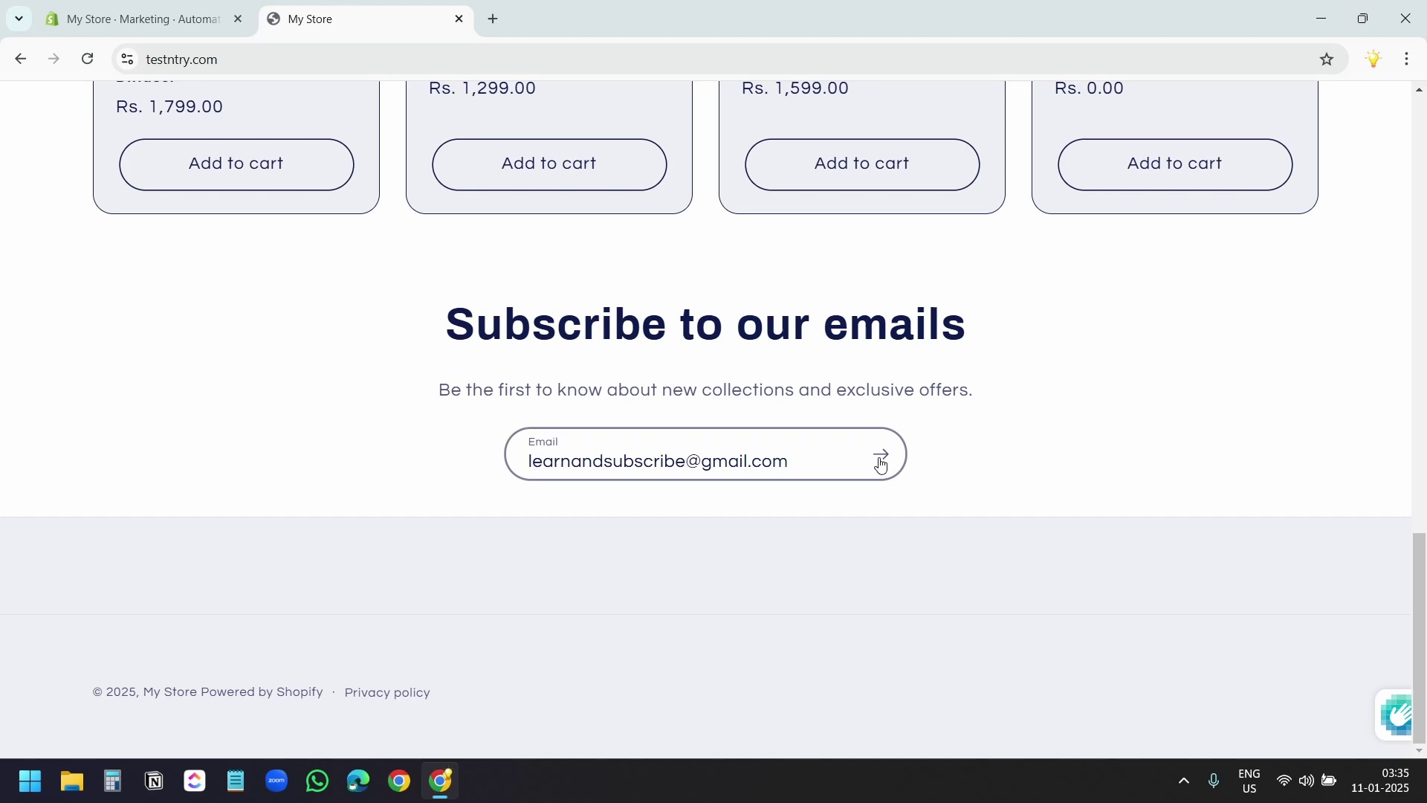
click(880, 457)
click(494, 18)
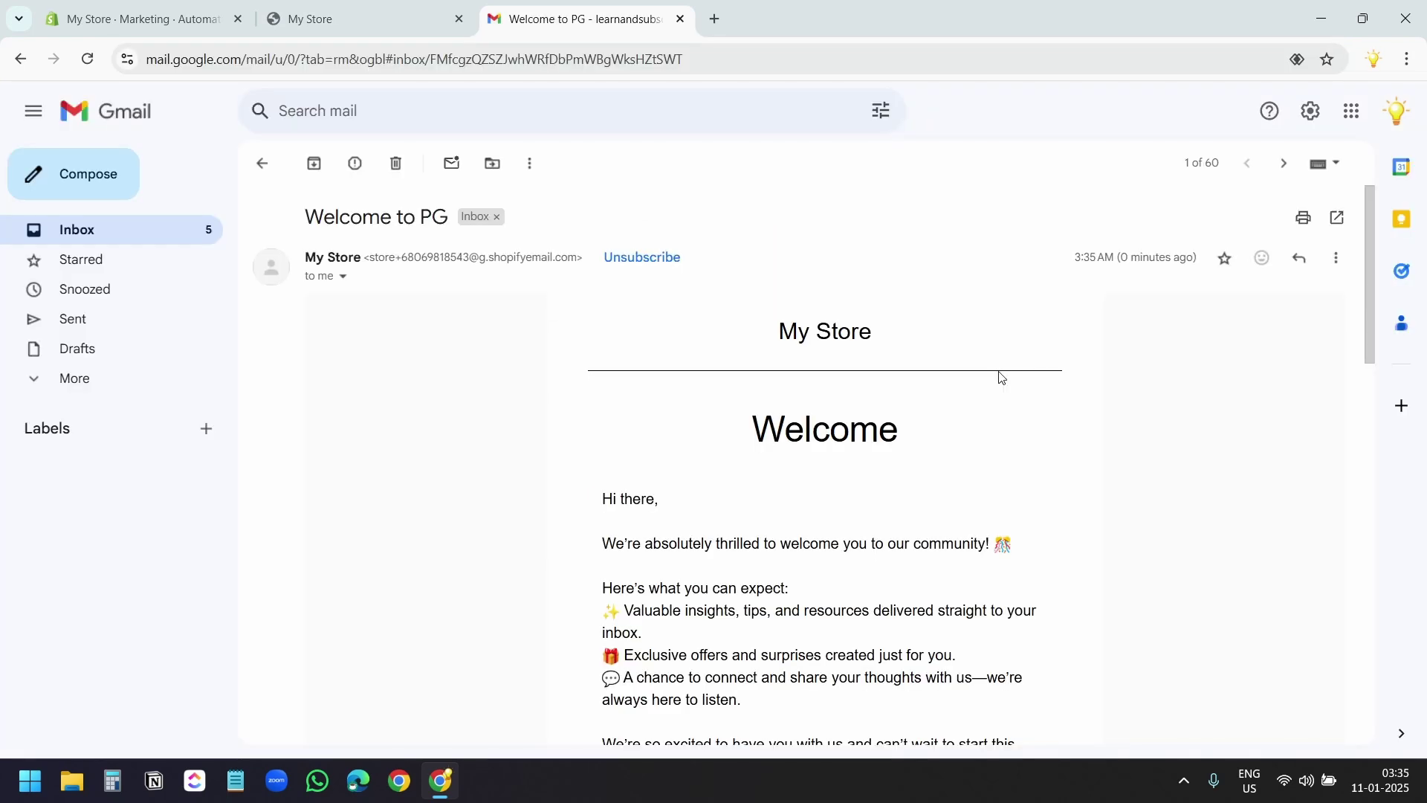
Step: Review the Welcome to PG email's welcome text and coffee image, then reveal its sender details
scroll(1000, 377, down, 9)
scroll(1001, 377, down, 3)
scroll(1000, 378, up, 12)
click(343, 276)
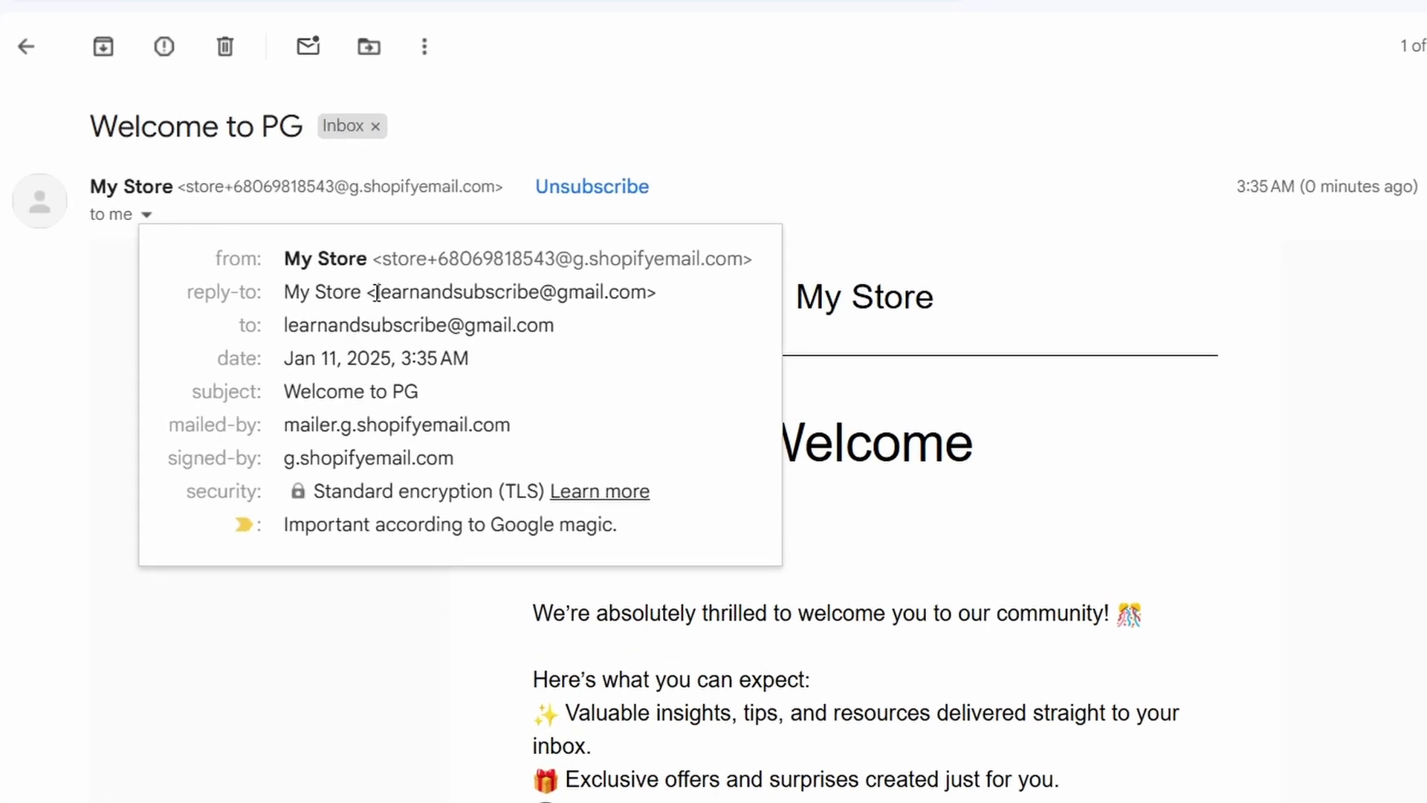
Step: Inspect the reply-to address and the sender's shopifyemail.com domain
drag(377, 292, 657, 292)
click(671, 266)
drag(741, 256, 584, 263)
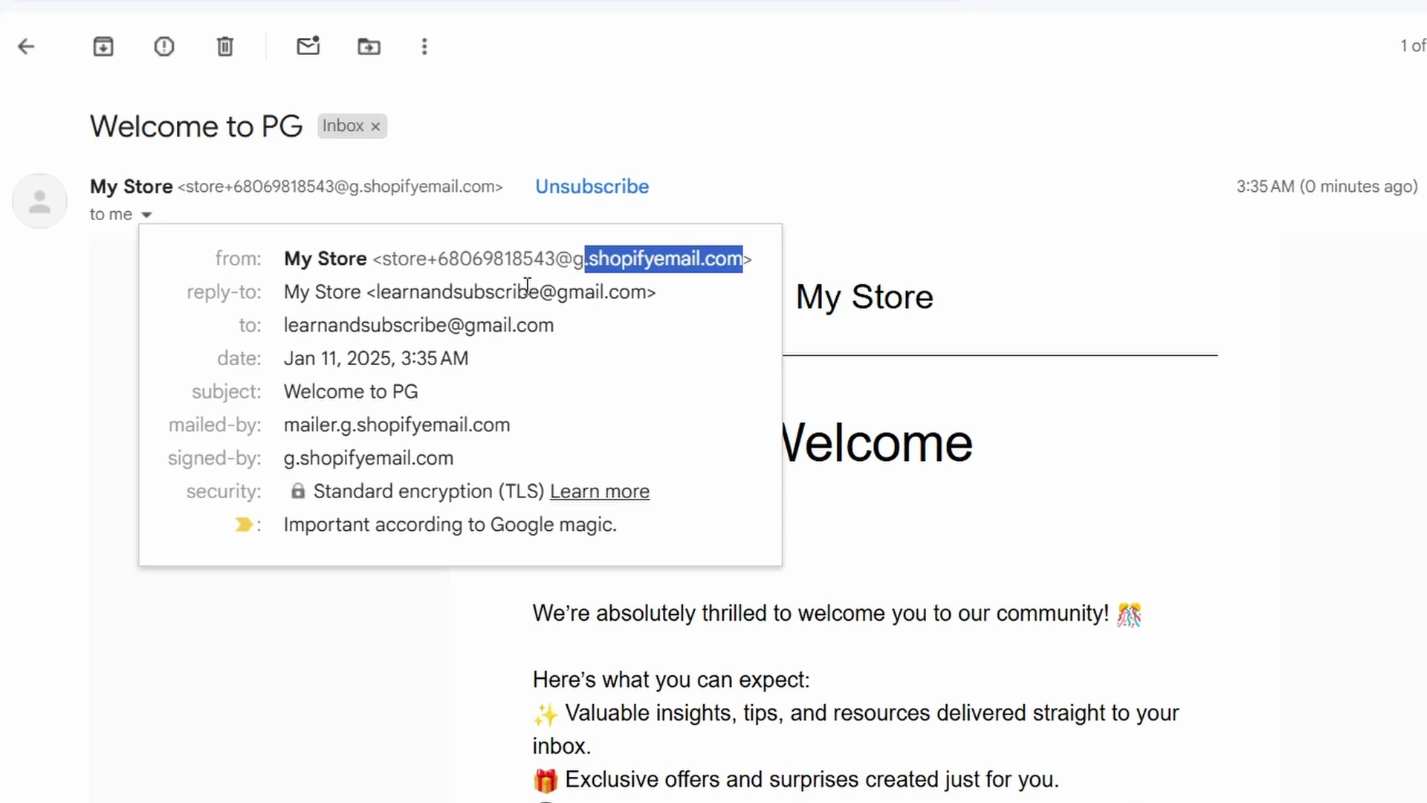
mouse_move(545, 290)
click(754, 252)
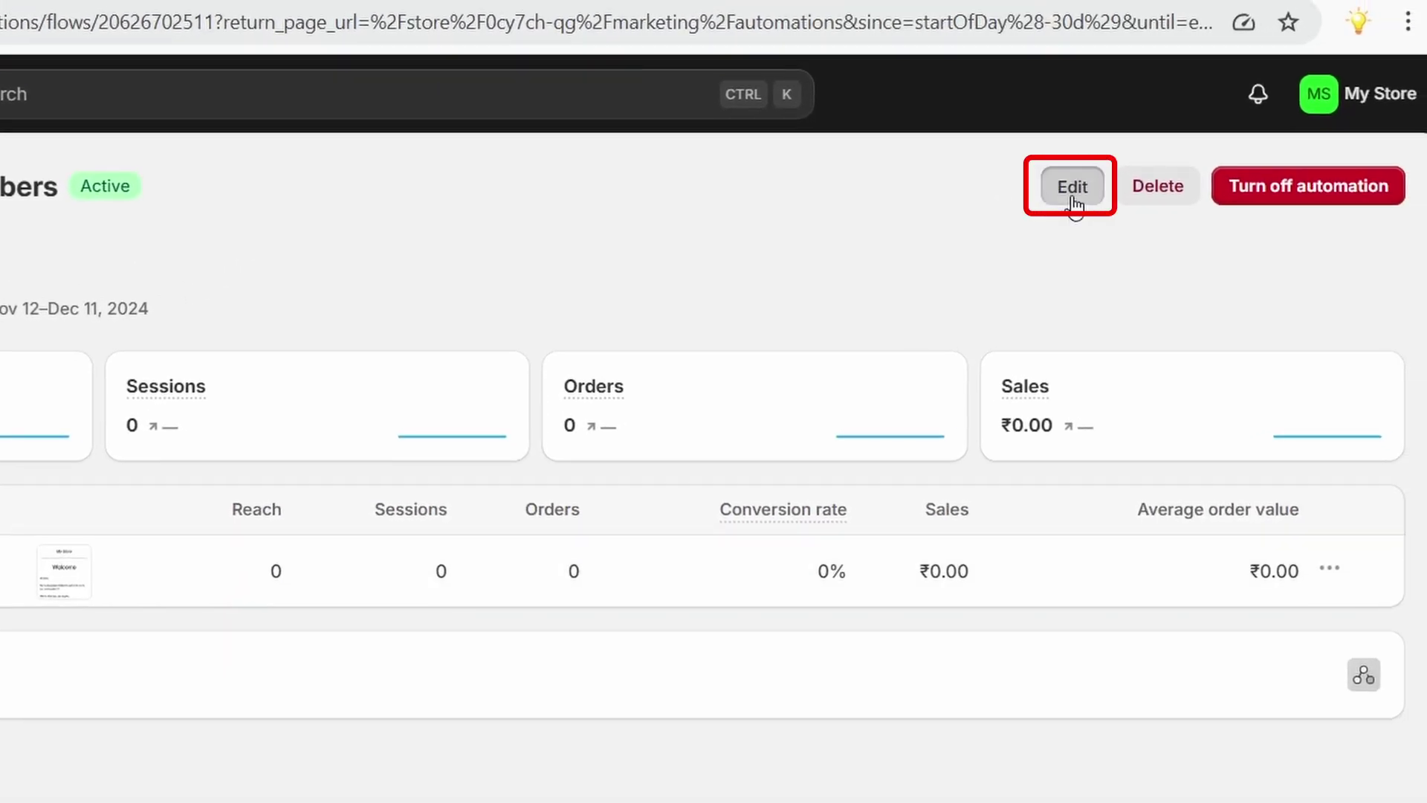
Step: Edit the workflow and open the Send Marketing Email node's Welcome to PG email in the editor
click(1072, 198)
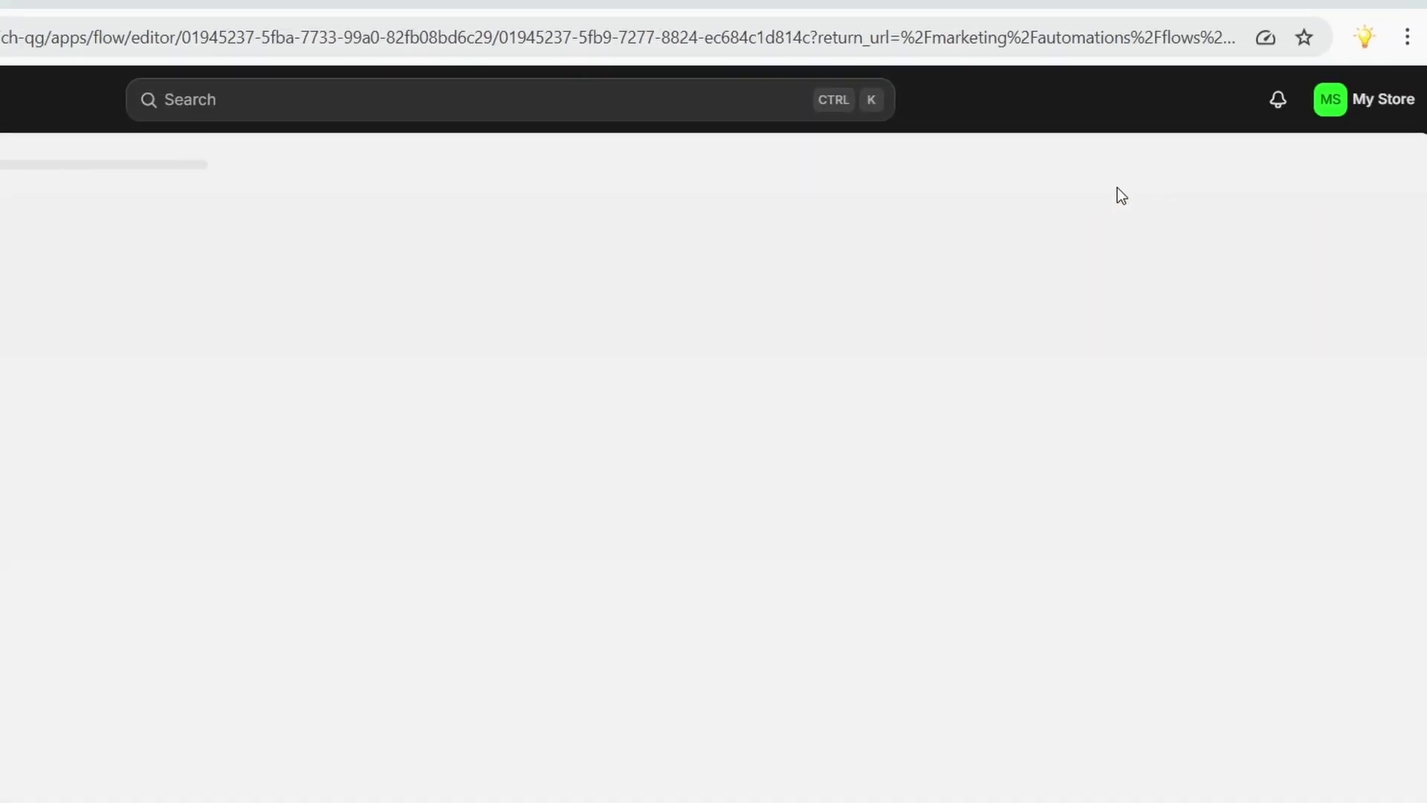
click(792, 280)
scroll(1133, 479, down, 2)
scroll(1131, 480, down, 5)
scroll(1227, 460, up, 10)
click(1338, 430)
scroll(952, 505, up, 8)
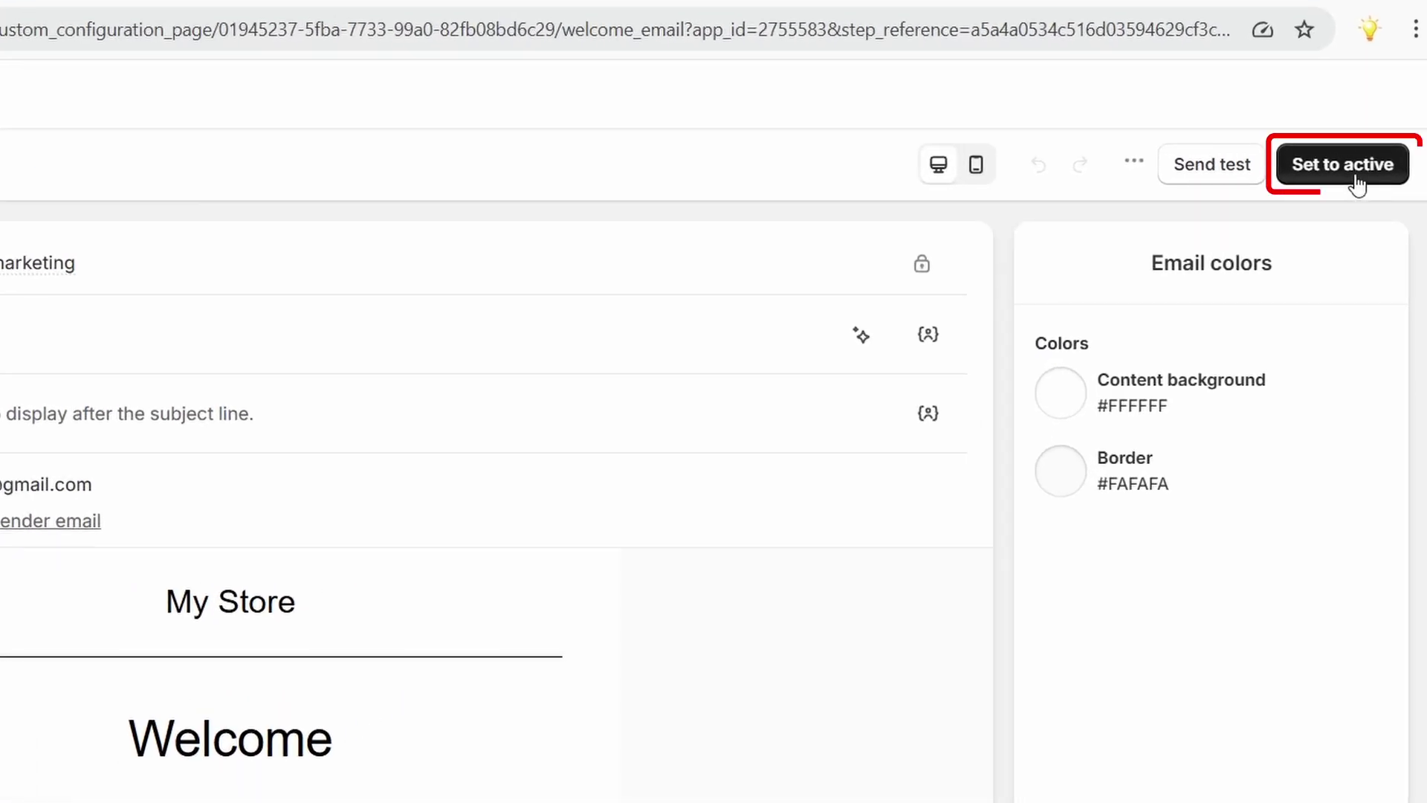